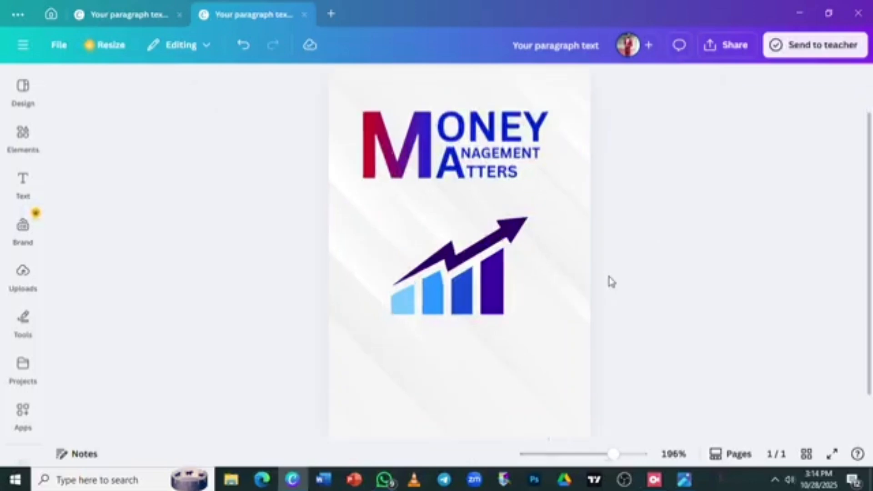
Scroll the 233% zoomed page to review the title and bar-chart graphic
{"action": "scroll", "coordinate": [611, 281], "scroll_direction": "down", "scroll_amount": 1}
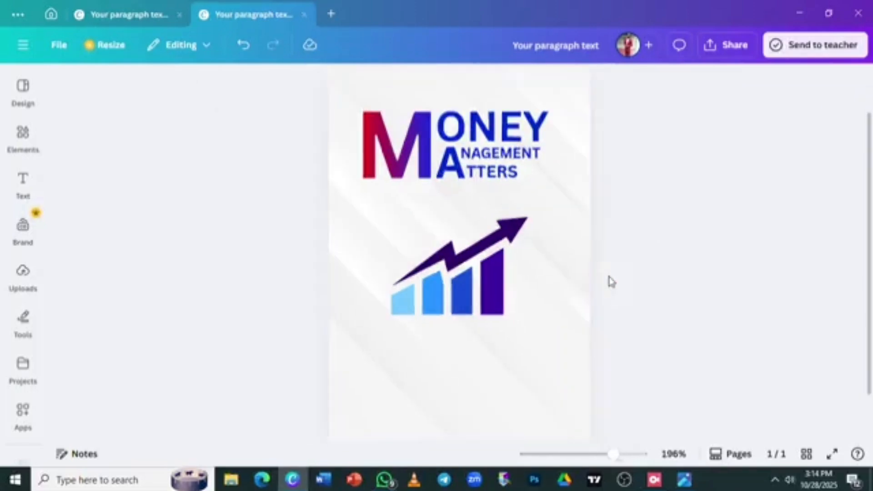
{"action": "scroll", "coordinate": [610, 282], "scroll_direction": "up", "scroll_amount": 1}
{"action": "scroll", "coordinate": [610, 282], "scroll_direction": "down", "scroll_amount": 1}
{"action": "scroll", "coordinate": [610, 280], "scroll_direction": "down", "scroll_amount": 2}
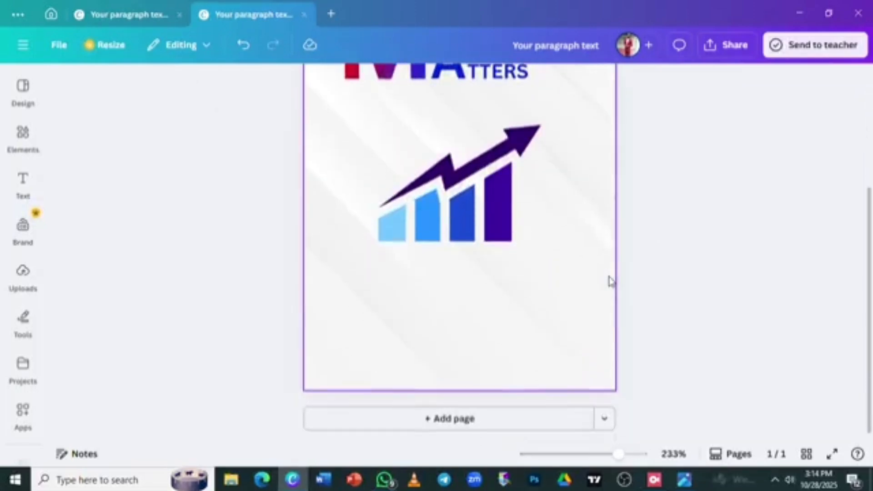
Add a square shape from the Elements shape library to the page
{"action": "left_click", "coordinate": [22, 136]}
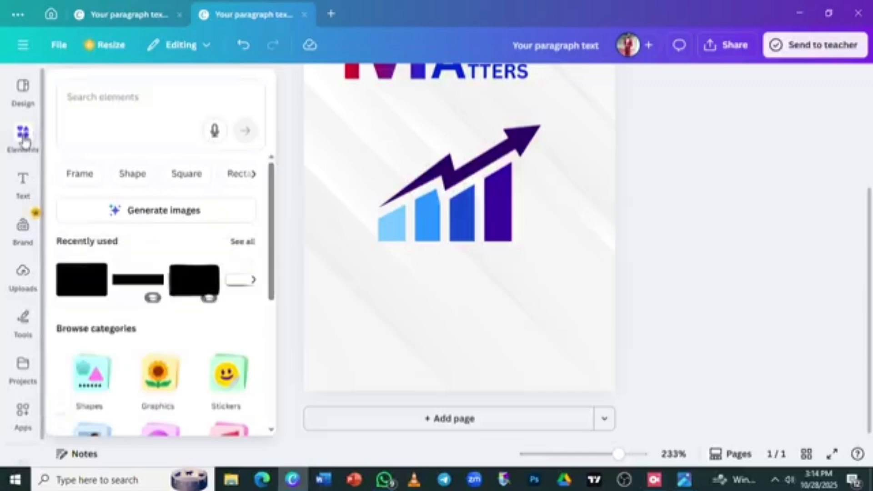
{"action": "left_click", "coordinate": [133, 169]}
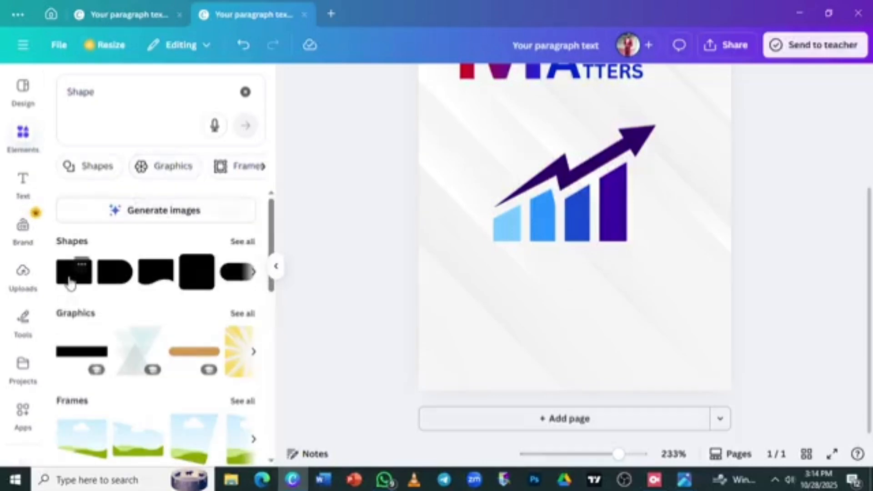
{"action": "left_click", "coordinate": [70, 282]}
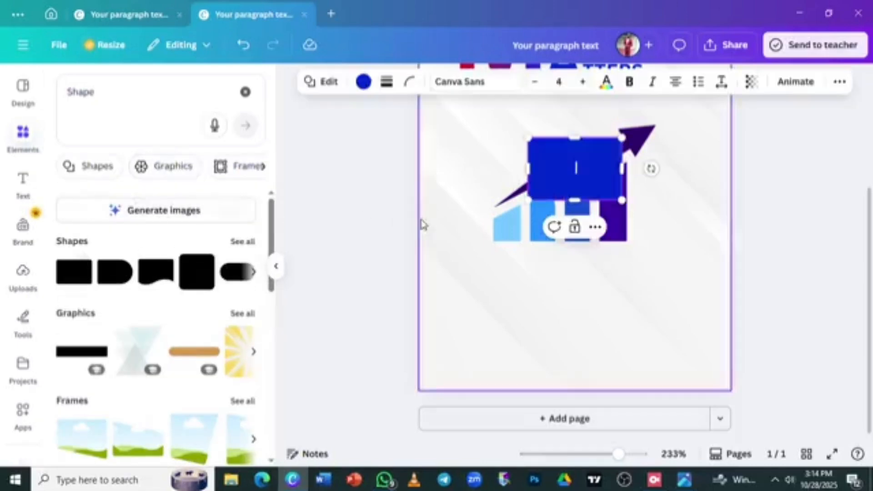
{"action": "left_click", "coordinate": [276, 271]}
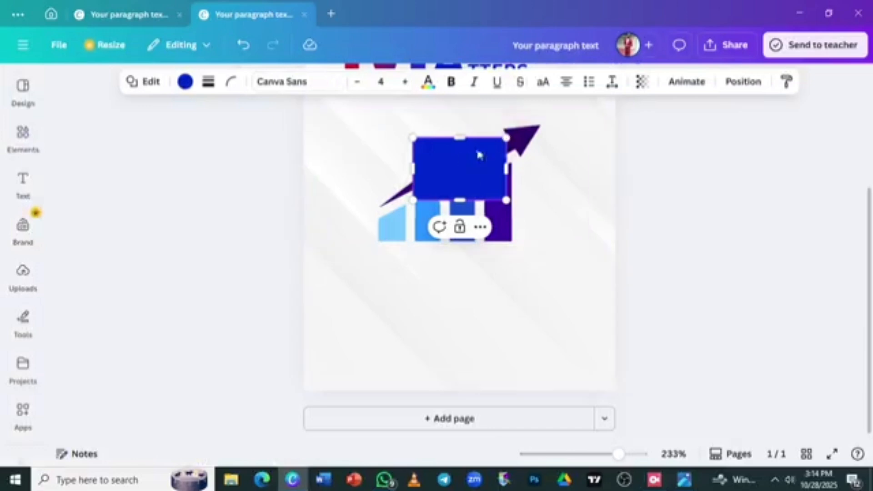
{"action": "left_click", "coordinate": [653, 281]}
Stretch the square into a thin full-width blue band just below the bars
{"action": "left_click", "coordinate": [459, 178]}
{"action": "left_click_drag", "start_coordinate": [460, 178], "coordinate": [611, 290]}
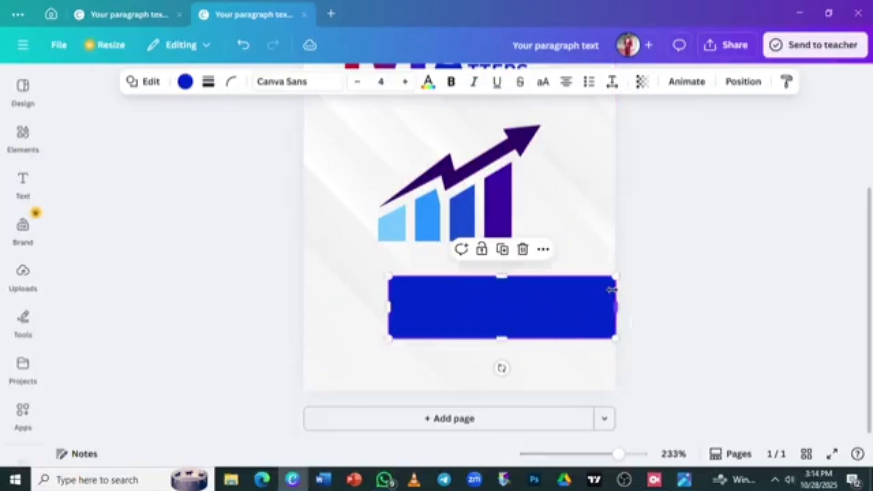
{"action": "left_click_drag", "start_coordinate": [389, 305], "coordinate": [276, 307]}
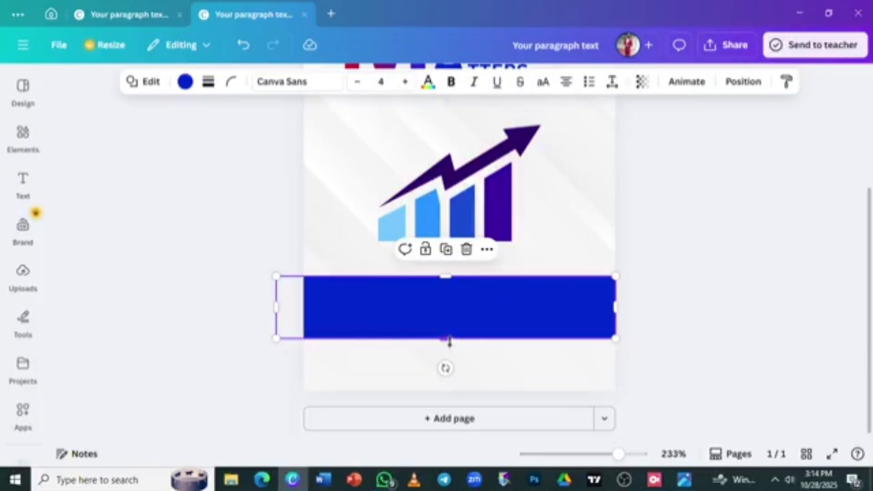
{"action": "left_click_drag", "start_coordinate": [446, 338], "coordinate": [448, 303]}
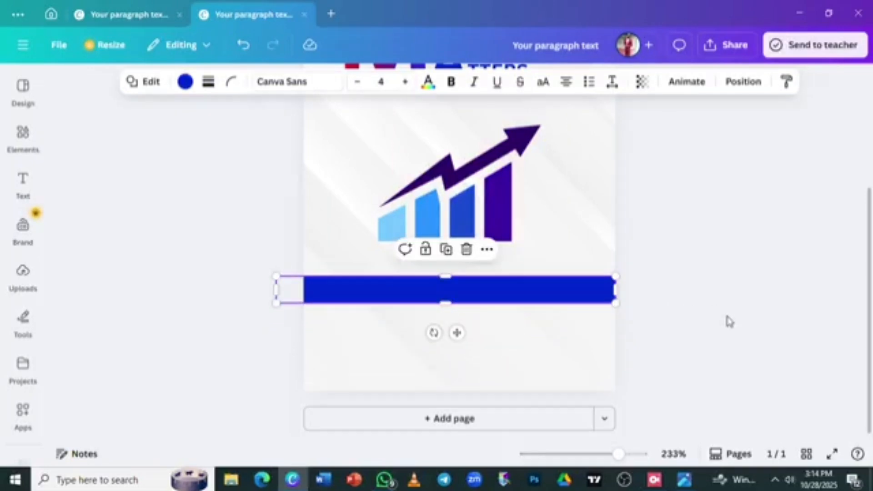
{"action": "left_click", "coordinate": [729, 321]}
{"action": "mouse_move", "coordinate": [476, 283]}
{"action": "left_mouse_down"}
{"action": "mouse_move", "coordinate": [475, 294]}
{"action": "mouse_move", "coordinate": [485, 296]}
{"action": "left_mouse_up"}
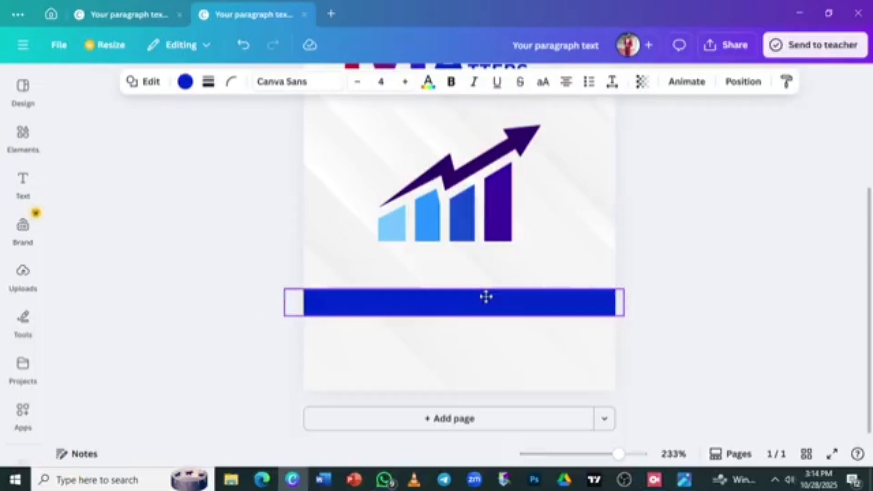
{"action": "left_click", "coordinate": [691, 261]}
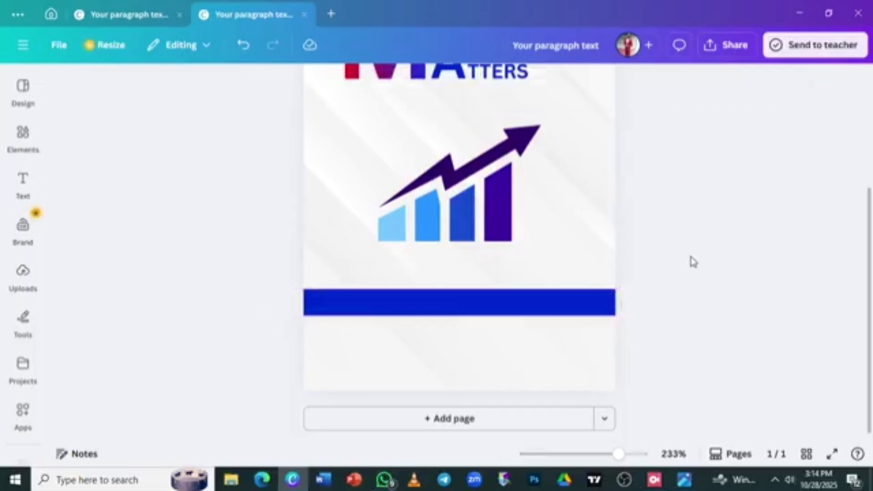
Add a small text box right of the tallest bar and delete its placeholder text
{"action": "scroll", "coordinate": [702, 246], "scroll_direction": "down", "scroll_amount": 2}
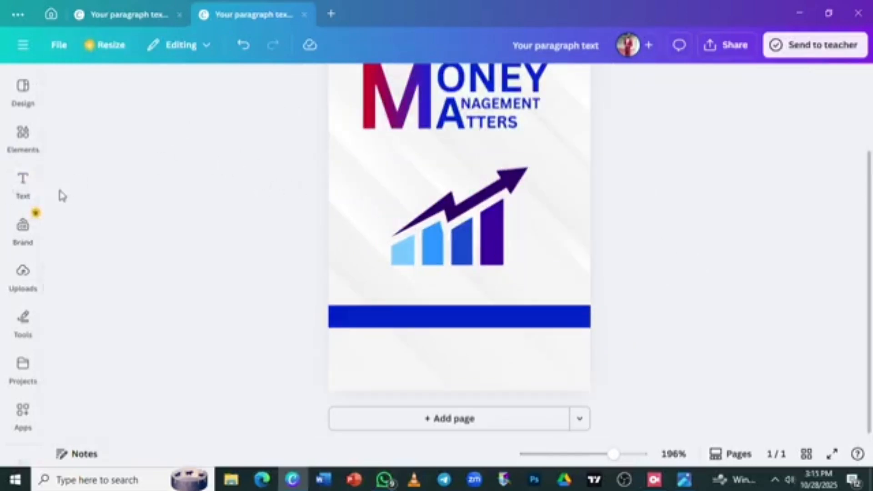
{"action": "left_click", "coordinate": [30, 192]}
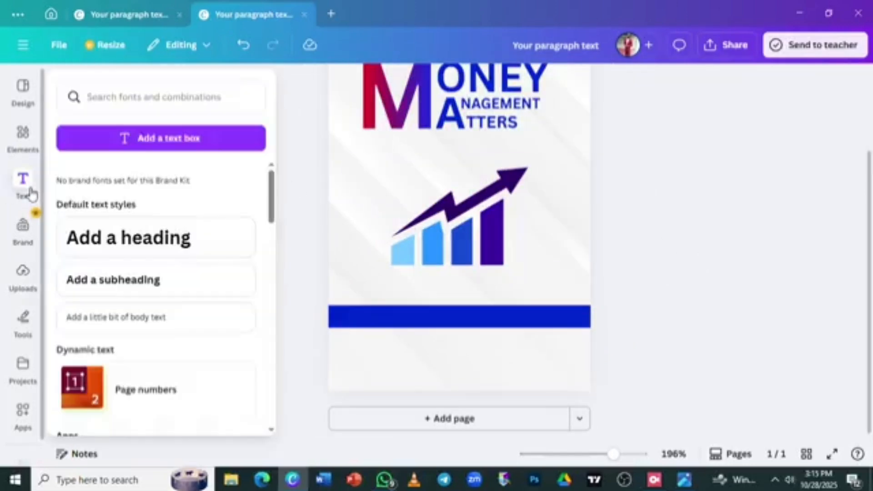
{"action": "left_click", "coordinate": [174, 139]}
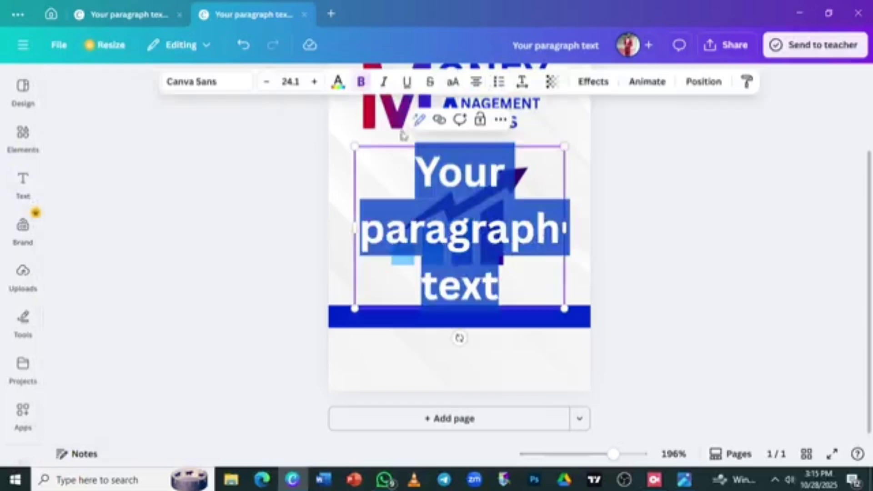
{"action": "left_click_drag", "start_coordinate": [355, 147], "coordinate": [450, 221]}
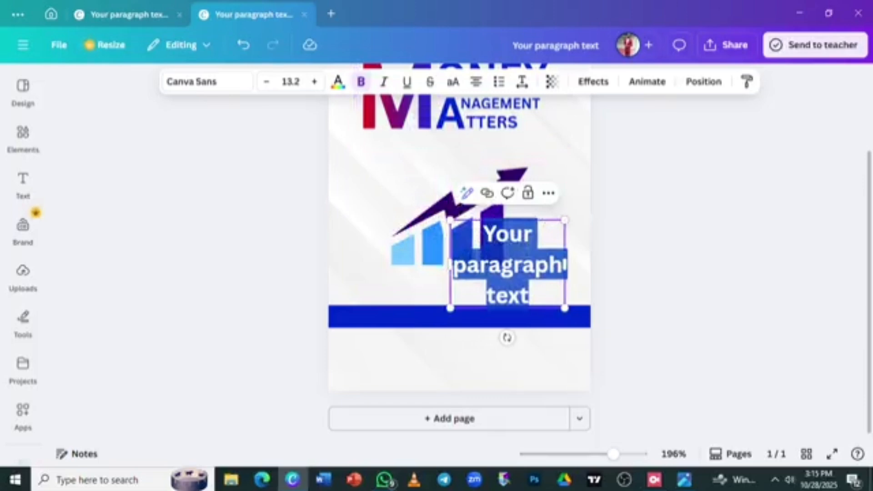
{"action": "key", "text": "BackSpace"}
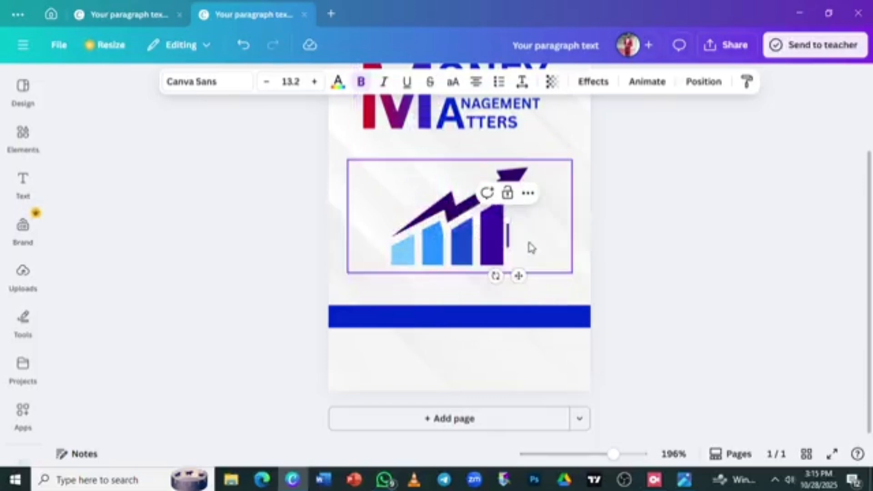
{"action": "left_click", "coordinate": [27, 189]}
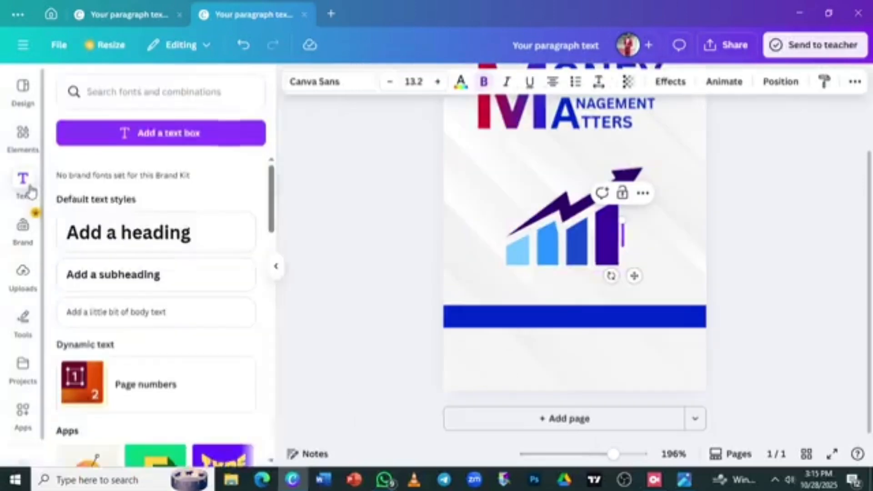
{"action": "left_click", "coordinate": [184, 133]}
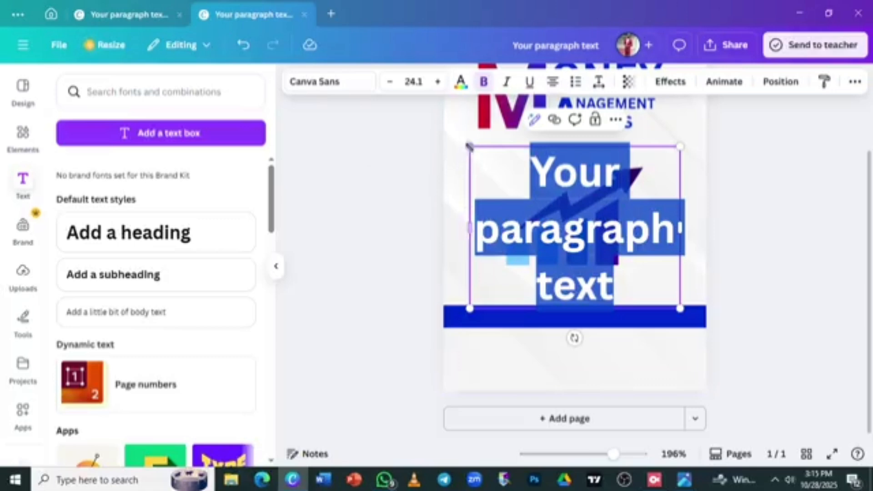
{"action": "left_click_drag", "start_coordinate": [469, 145], "coordinate": [599, 246]}
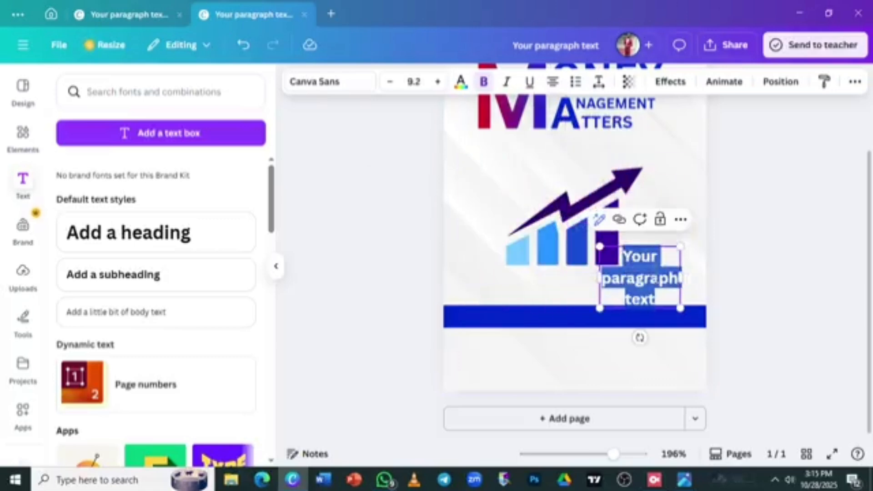
{"action": "left_click", "coordinate": [658, 274]}
{"action": "key", "text": "BackSpace"}
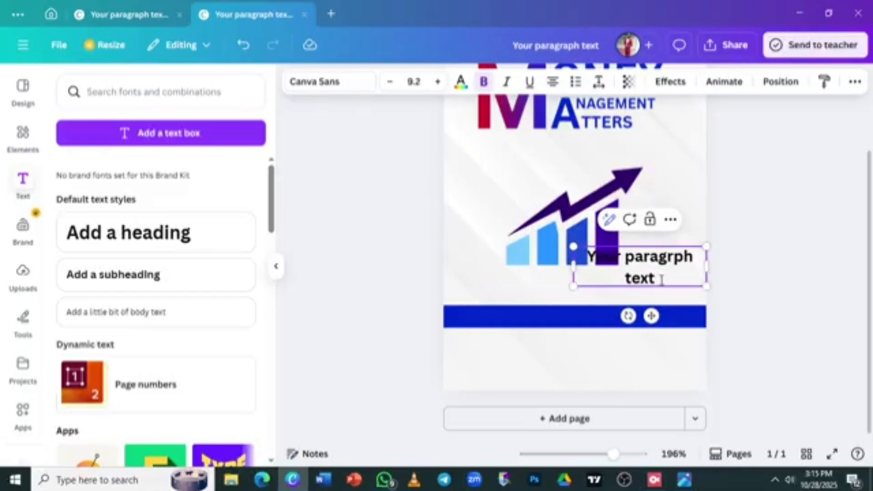
{"action": "key", "text": "BackSpace"}
{"action": "key", "text": "BackSpace"}
{"action": "key", "text": "BackSpace"}
{"action": "key", "text": "BackSpace"}
{"action": "key", "text": "BackSpace"}
{"action": "key", "text": "BackSpace"}
{"action": "key", "text": "BackSpace"}
{"action": "key", "text": "BackSpace"}
{"action": "key", "text": "BackSpace"}
{"action": "key", "text": "BackSpace"}
{"action": "key", "text": "BackSpace"}
{"action": "key", "text": "BackSpace"}
{"action": "key", "text": "BackSpace"}
{"action": "key", "text": "BackSpace"}
{"action": "key", "text": "BackSpace"}
{"action": "key", "text": "BackSpace"}
{"action": "key", "text": "BackSpace"}
{"action": "key", "text": "BackSpace"}
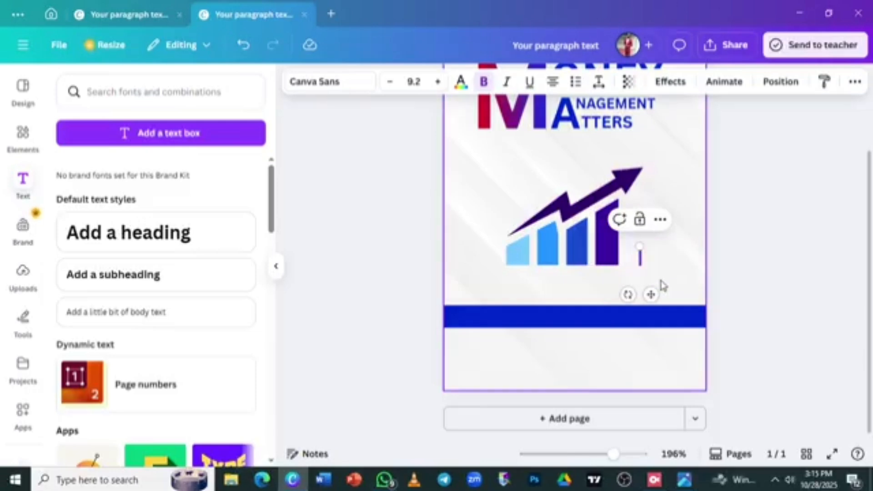
Type 'FINANCIAL DISCIPLINE, SAVINGS AND INVESTMENT' and size it as a two-line block under the chart
{"action": "type", "text": "F"}
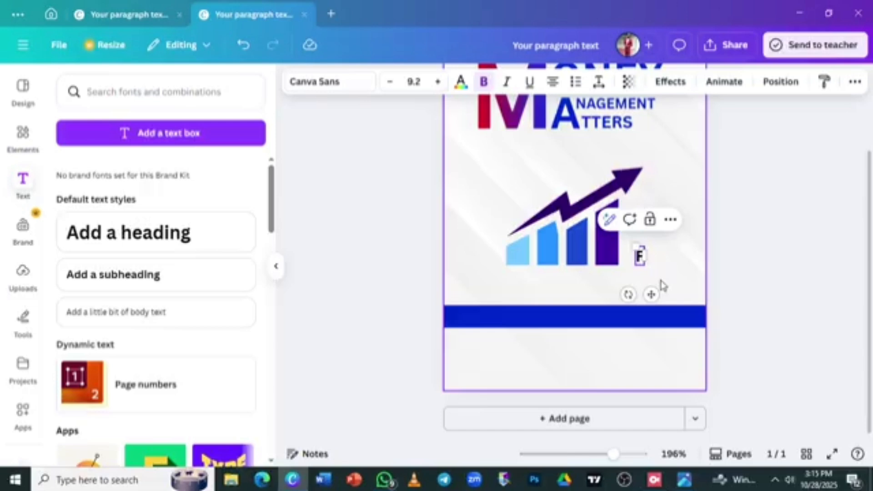
{"action": "type", "text": "INANC"}
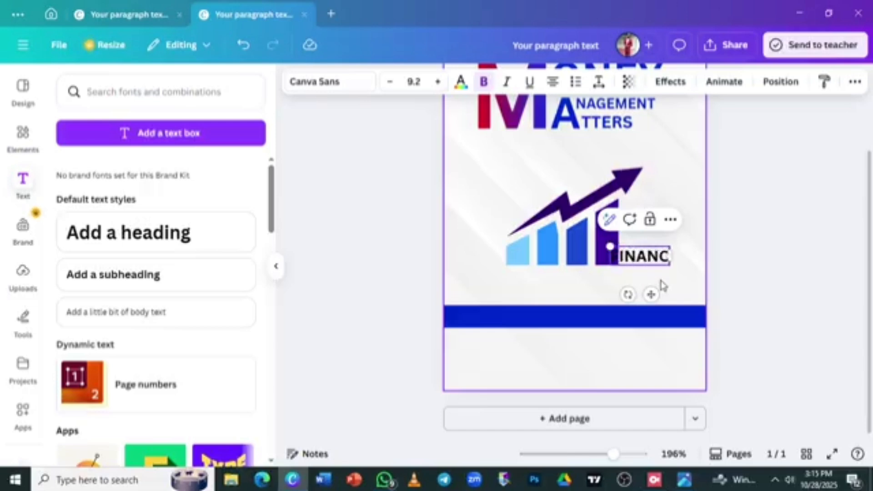
{"action": "type", "text": "IAL"}
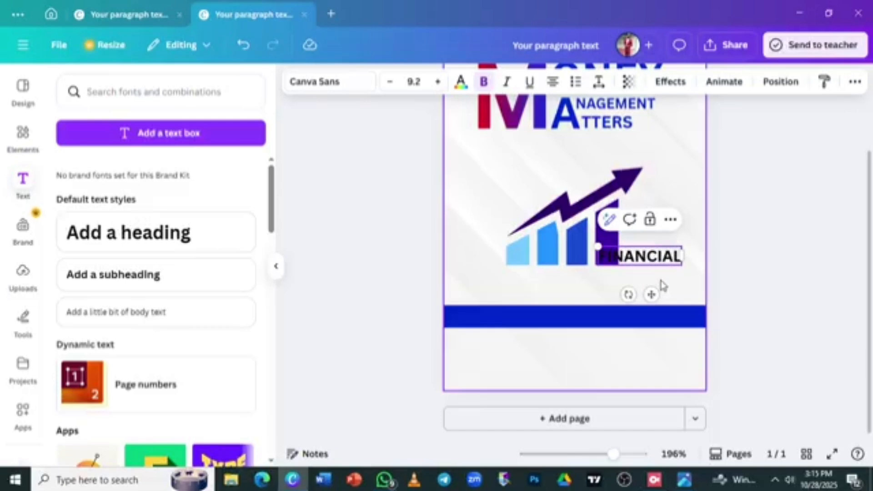
{"action": "type", "text": " DI"}
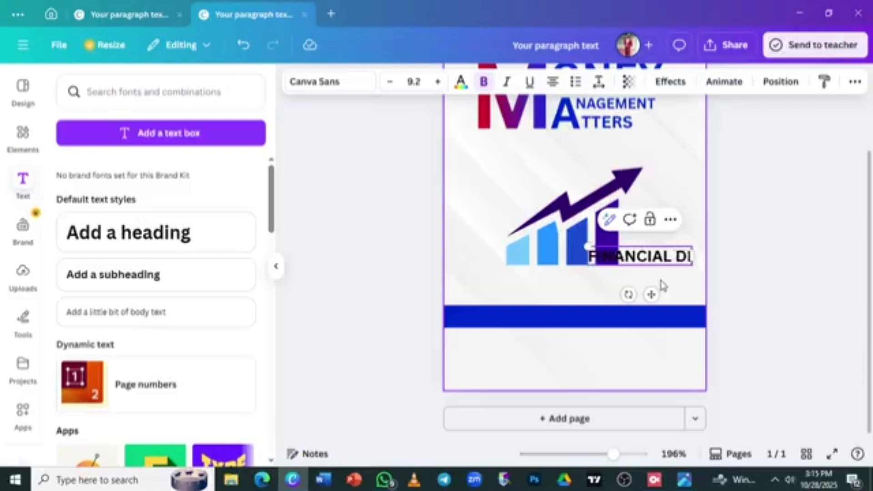
{"action": "type", "text": "SCIPLINE"}
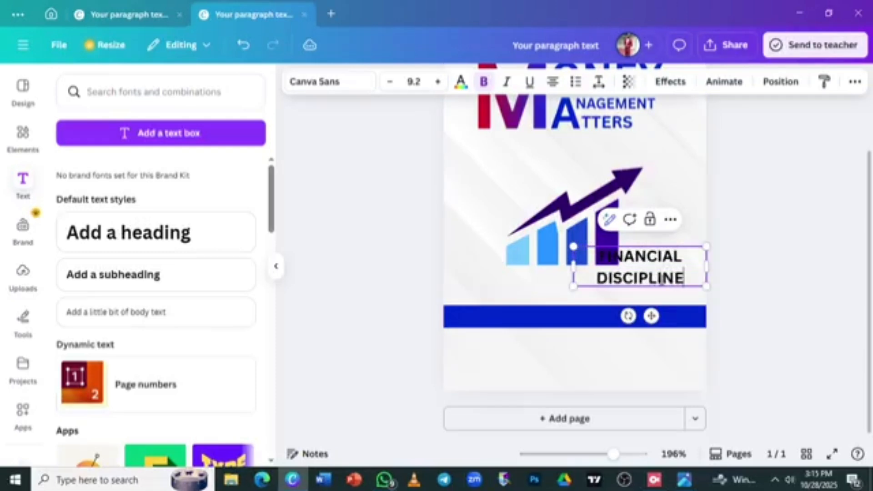
{"action": "type", "text": ", S"}
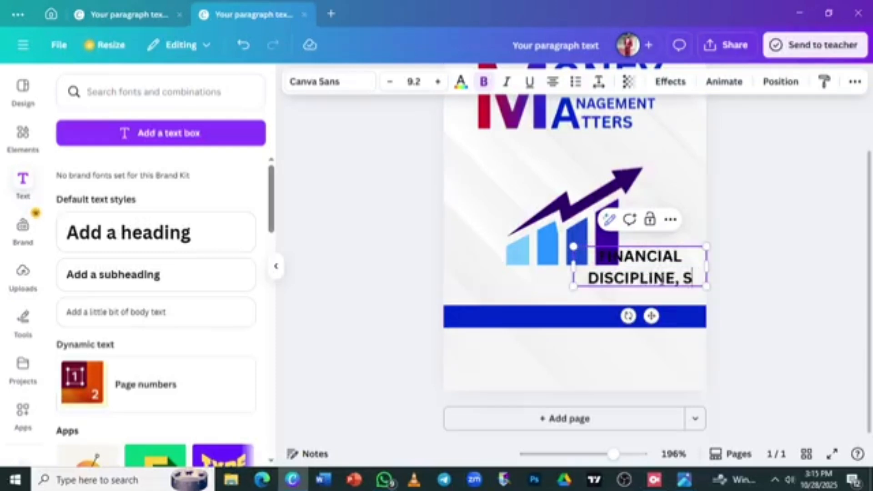
{"action": "type", "text": "AVINGS"}
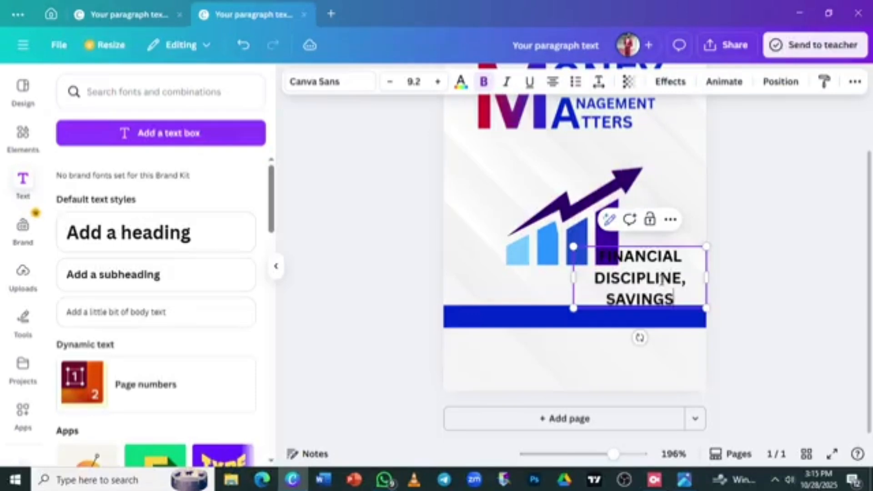
{"action": "type", "text": " AND"}
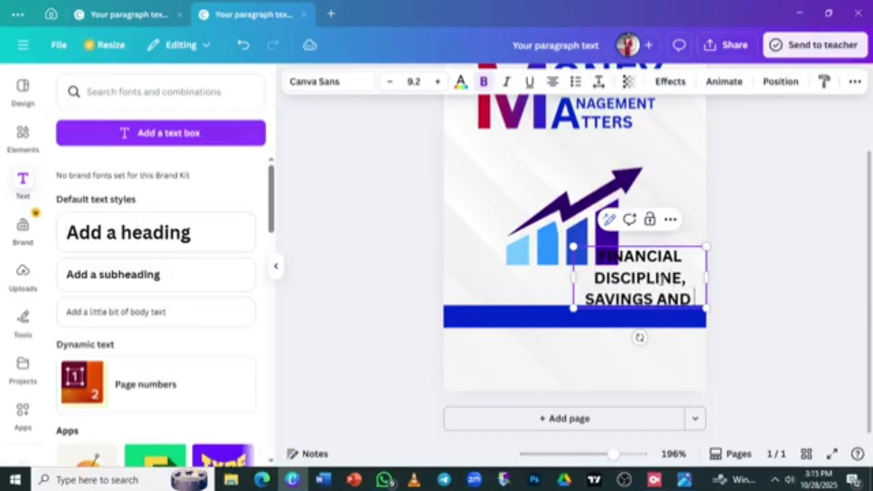
{"action": "type", "text": " INVESTMENT"}
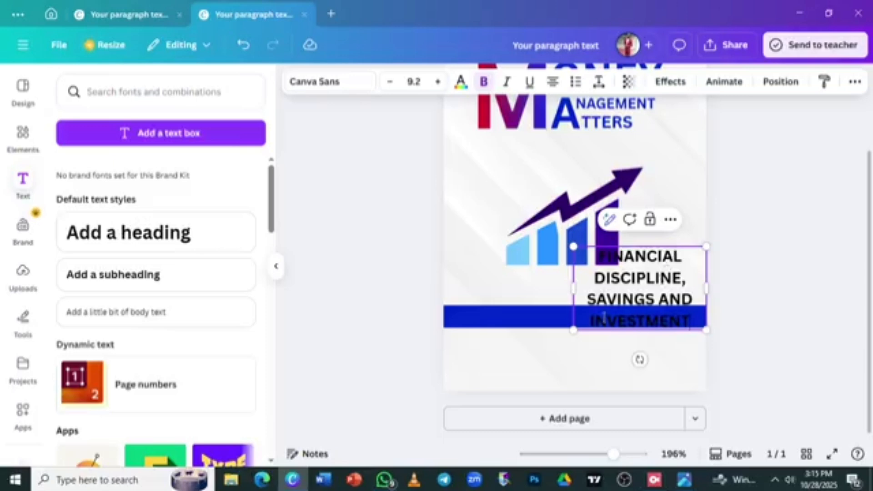
{"action": "left_click", "coordinate": [783, 270]}
{"action": "left_click", "coordinate": [666, 287]}
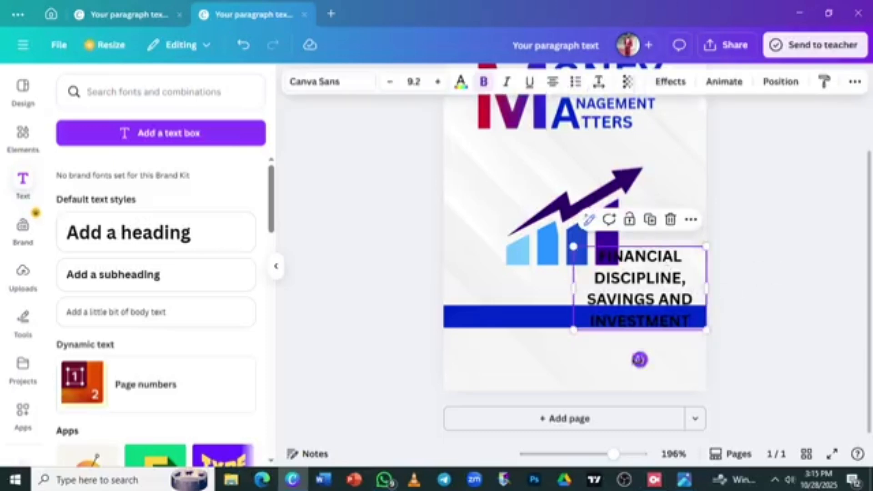
{"action": "left_click_drag", "start_coordinate": [636, 285], "coordinate": [557, 284]}
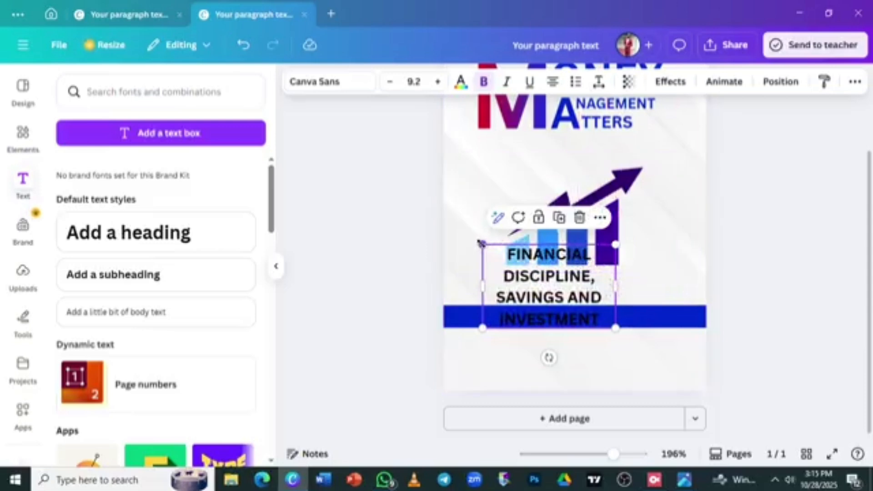
{"action": "left_click_drag", "start_coordinate": [483, 245], "coordinate": [528, 272]}
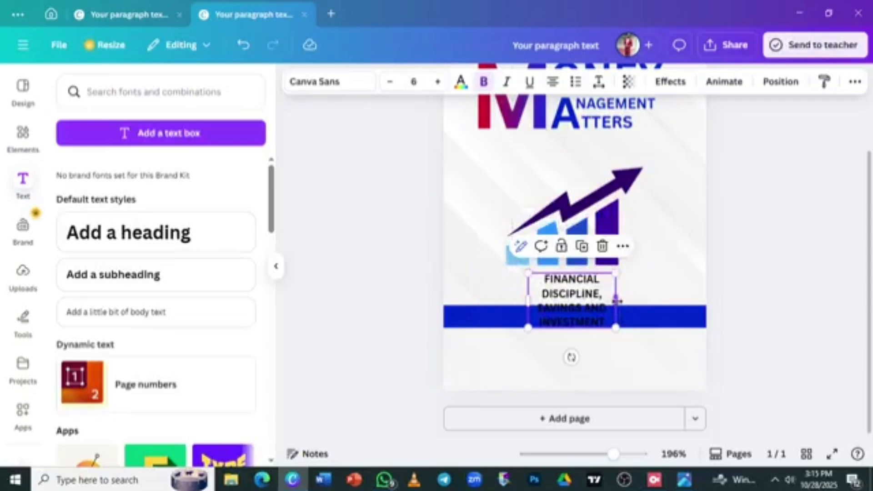
{"action": "left_click_drag", "start_coordinate": [616, 300], "coordinate": [760, 286]}
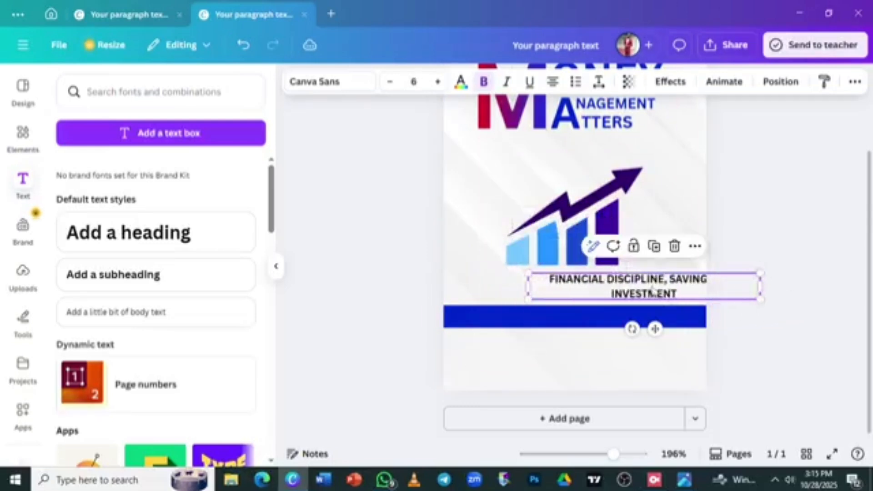
{"action": "left_click_drag", "start_coordinate": [652, 291], "coordinate": [611, 293]}
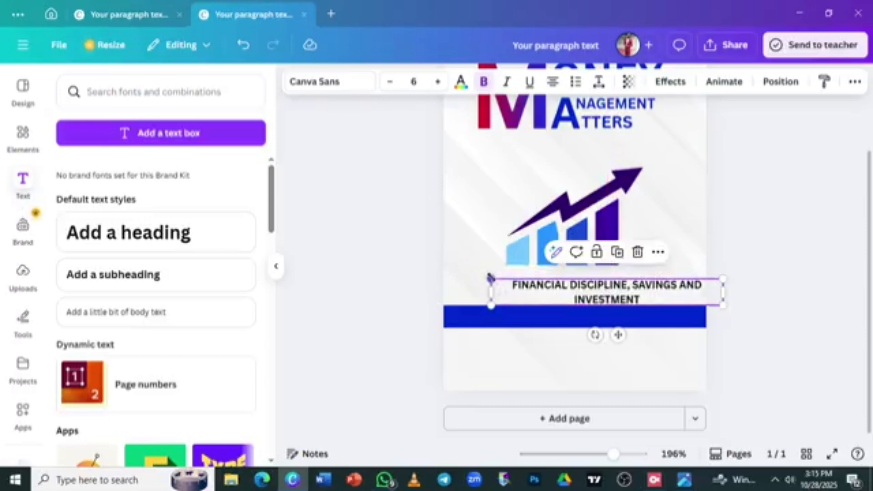
Shrink the tagline to size 5.2 on one line, centred above the blue band
{"action": "left_click_drag", "start_coordinate": [491, 277], "coordinate": [525, 282]}
{"action": "left_click_drag", "start_coordinate": [608, 296], "coordinate": [565, 290]}
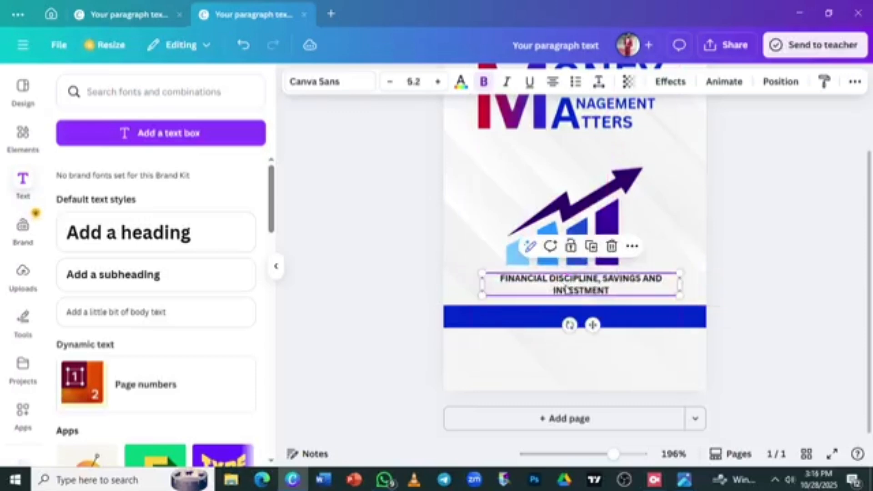
{"action": "left_click", "coordinate": [275, 265]}
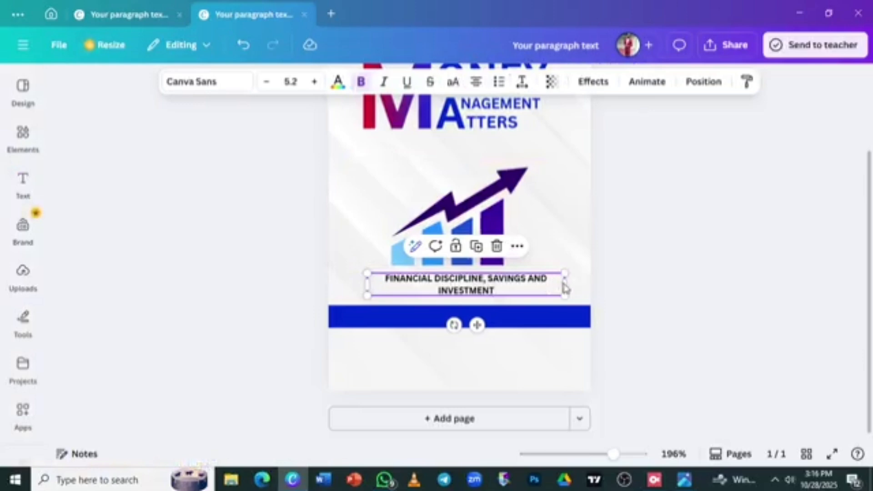
{"action": "left_click_drag", "start_coordinate": [565, 284], "coordinate": [641, 290]}
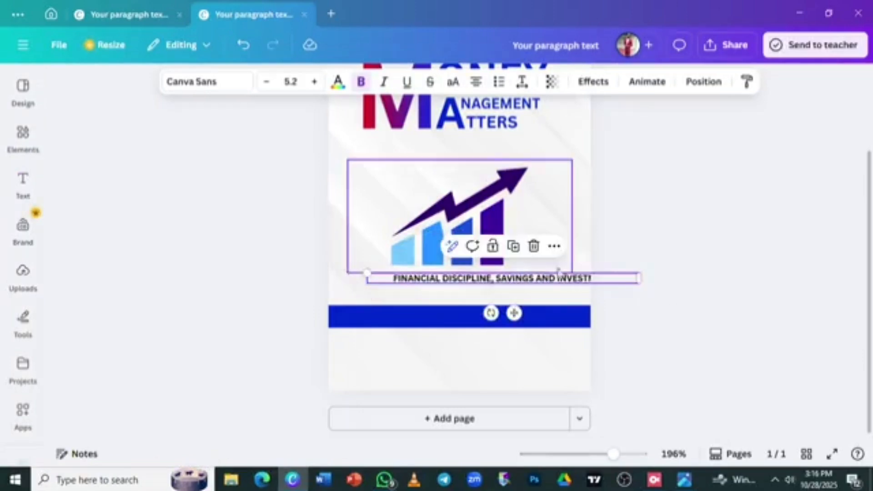
{"action": "left_click_drag", "start_coordinate": [537, 281], "coordinate": [511, 290]}
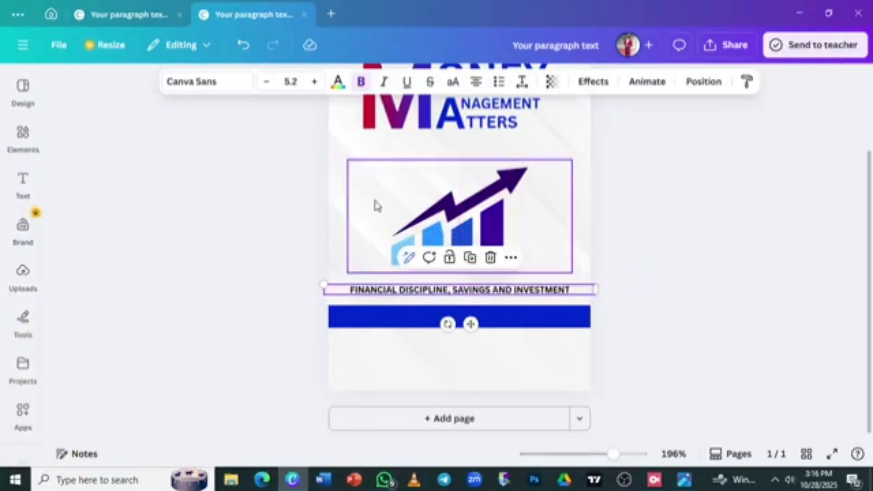
Make the tagline white and bold and centre it inside the blue band
{"action": "left_click", "coordinate": [337, 83]}
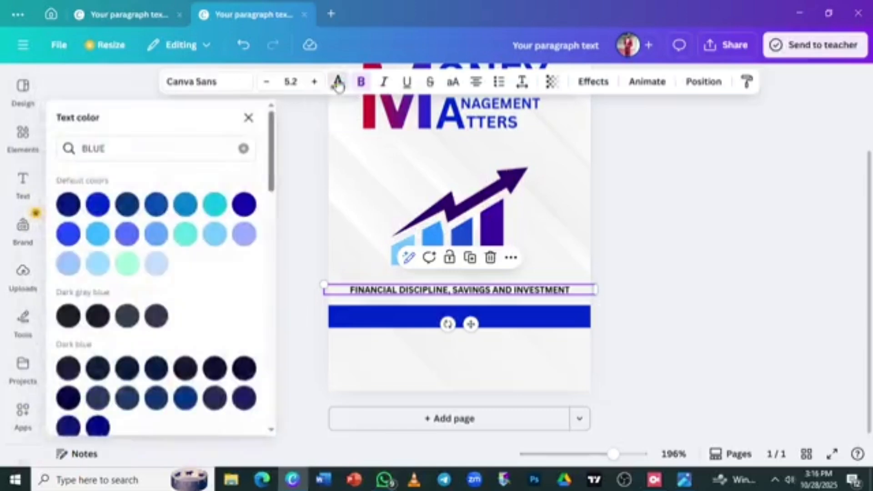
{"action": "left_click", "coordinate": [244, 152]}
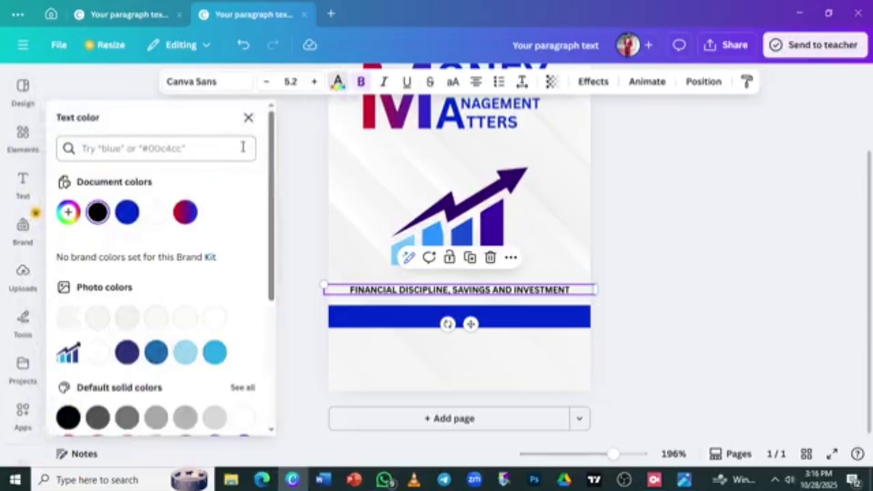
{"action": "left_click", "coordinate": [156, 213]}
{"action": "left_click_drag", "start_coordinate": [481, 295], "coordinate": [477, 317]}
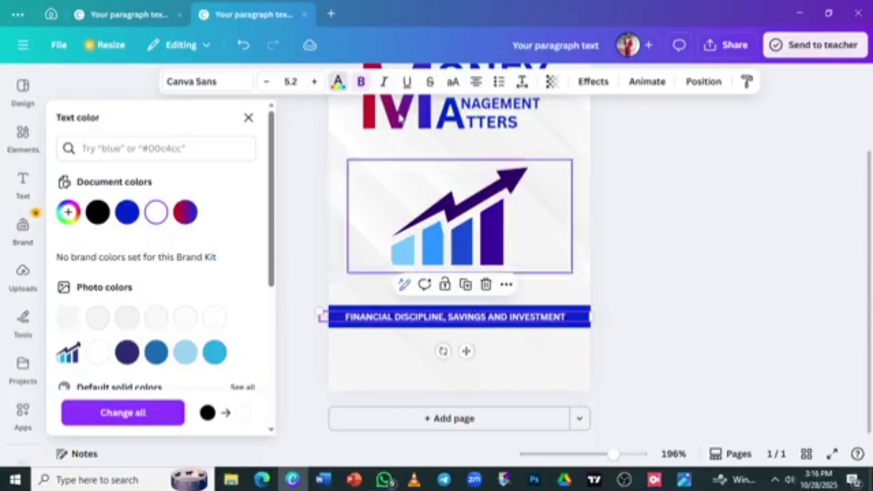
{"action": "left_click", "coordinate": [361, 83]}
{"action": "key", "text": "Escape"}
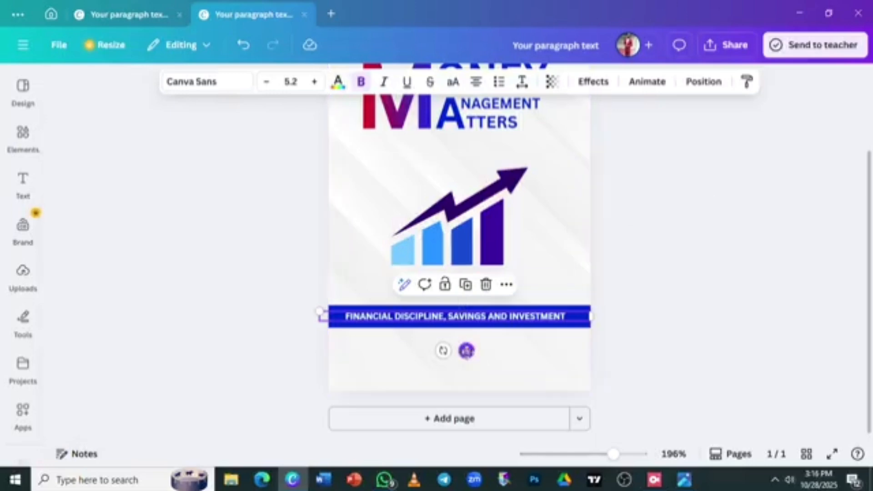
{"action": "left_click_drag", "start_coordinate": [466, 351], "coordinate": [473, 353]}
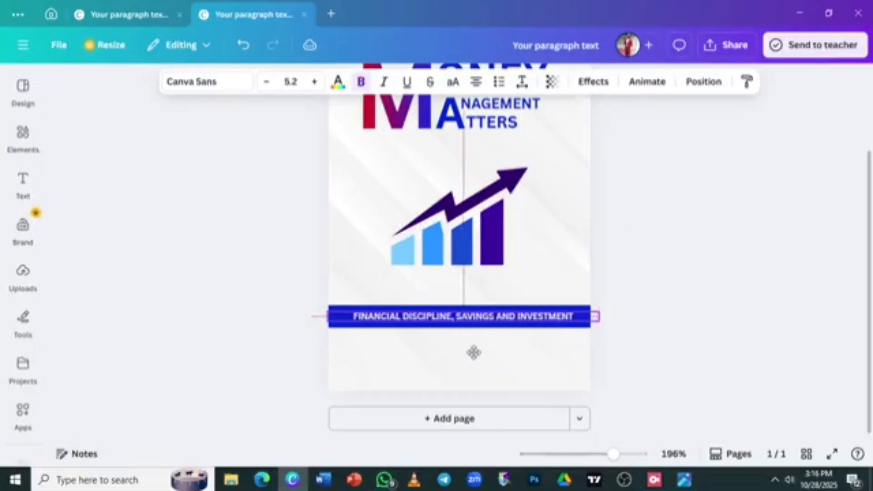
{"action": "left_click", "coordinate": [729, 276]}
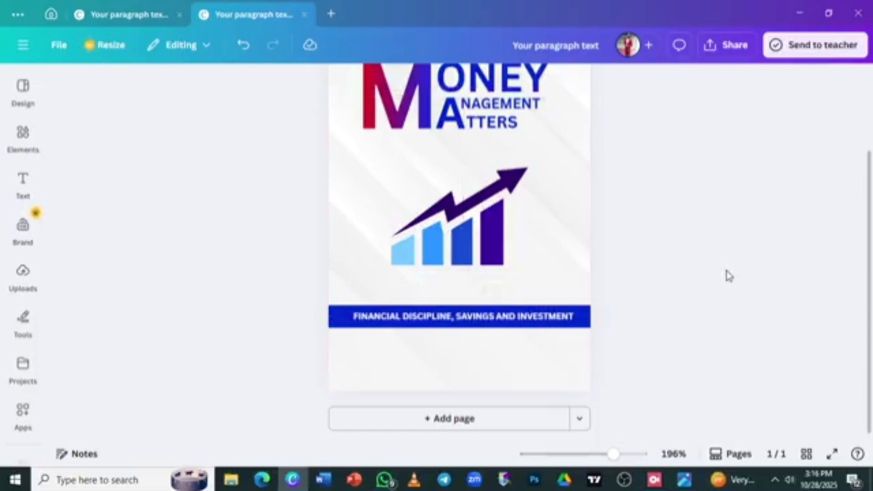
Move the spare TTERS text below the banner and replace it with the author's name
{"action": "scroll", "coordinate": [729, 276], "scroll_direction": "down", "scroll_amount": 3, "text": "ctrl"}
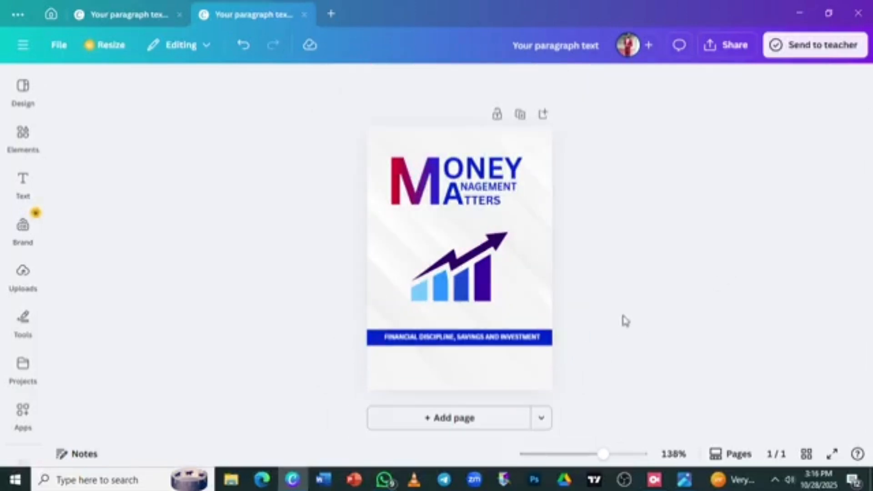
{"action": "left_click", "coordinate": [479, 207]}
{"action": "left_click_drag", "start_coordinate": [479, 209], "coordinate": [467, 375]}
{"action": "double_click", "coordinate": [467, 371]}
{"action": "key", "text": "BackSpace"}
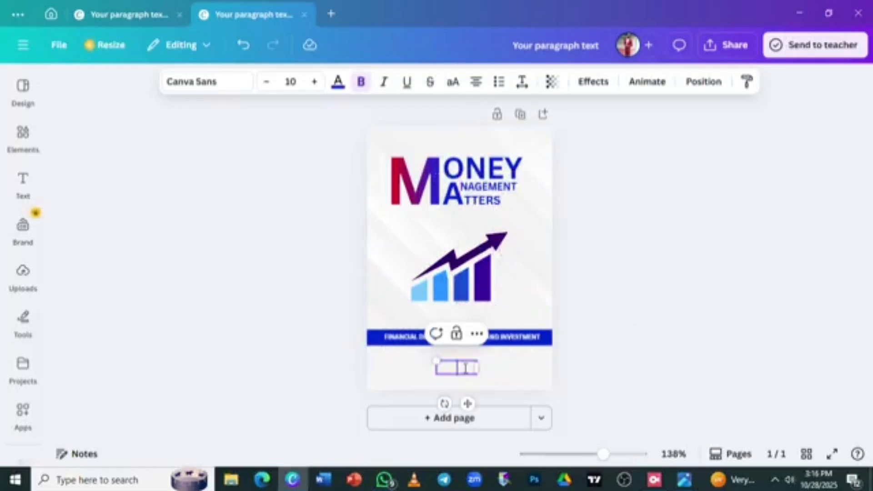
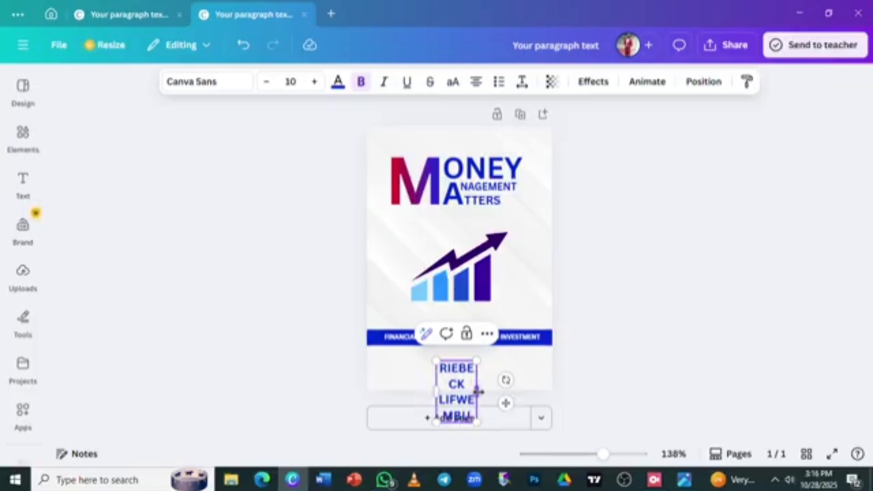
{"action": "left_click_drag", "start_coordinate": [477, 391], "coordinate": [571, 400]}
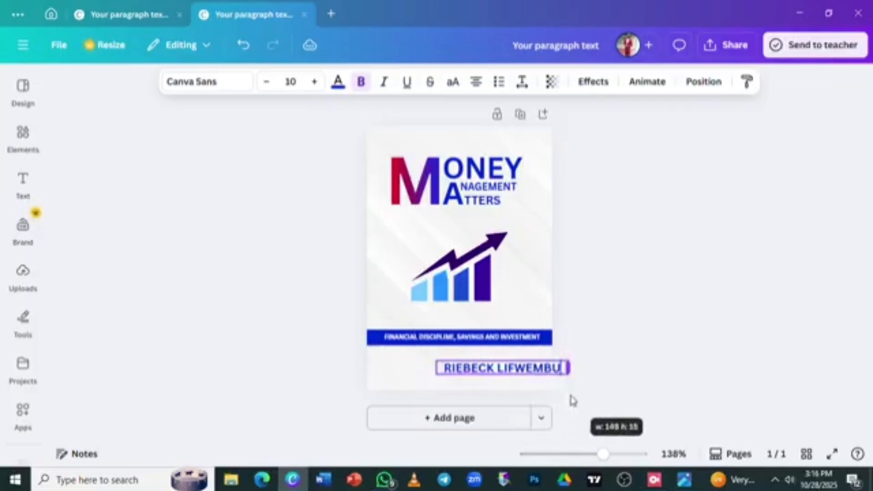
{"action": "left_click", "coordinate": [514, 380]}
{"action": "left_click_drag", "start_coordinate": [515, 373], "coordinate": [475, 380]}
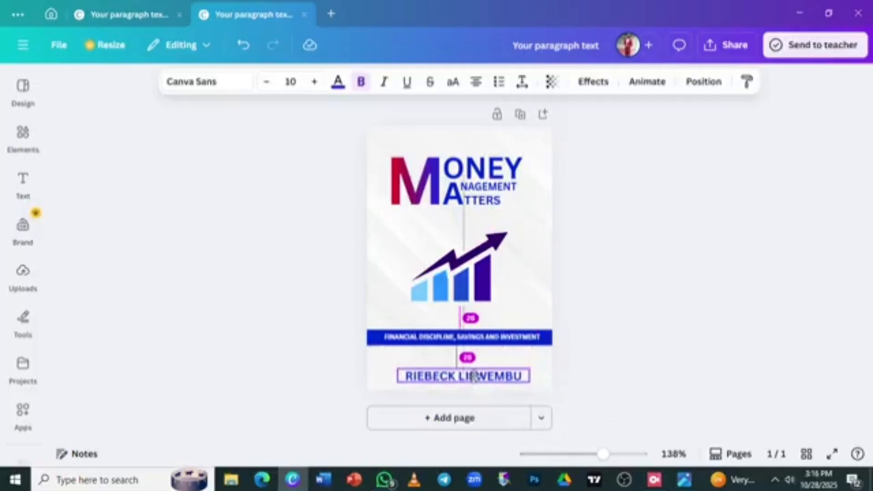
Set the author name to font size 6, centred beneath the blue band
{"action": "left_click", "coordinate": [264, 82]}
{"action": "left_click", "coordinate": [264, 82]}
{"action": "left_click", "coordinate": [264, 82]}
{"action": "left_click", "coordinate": [264, 83]}
{"action": "left_click", "coordinate": [265, 82]}
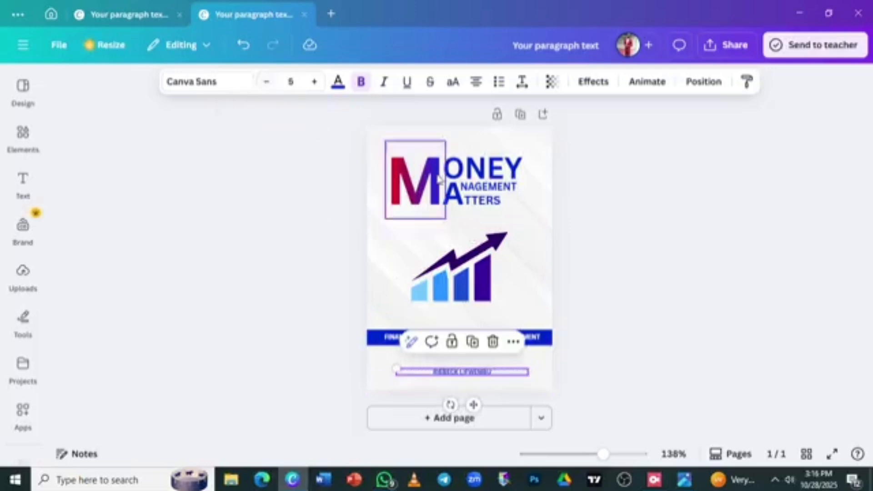
{"action": "left_click", "coordinate": [314, 82]}
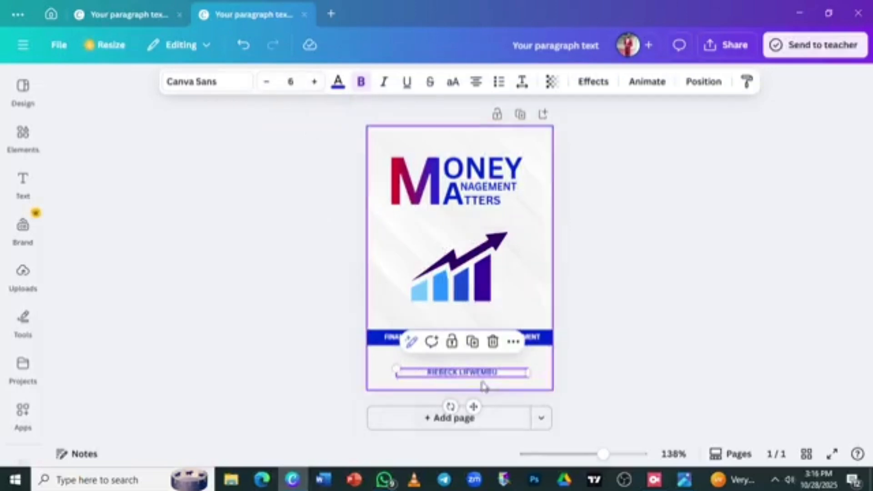
{"action": "left_click_drag", "start_coordinate": [473, 408], "coordinate": [472, 403]}
{"action": "left_click", "coordinate": [727, 278]}
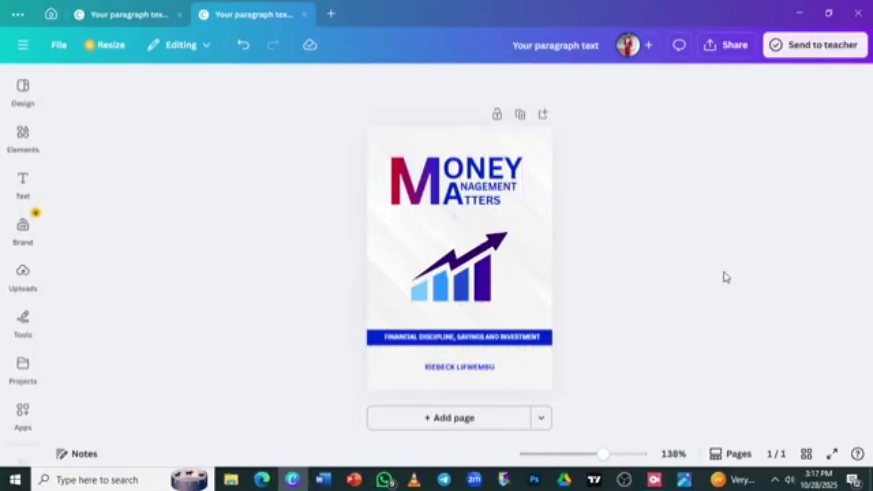
Enlarge the bar-chart graphic from its top-left corner and shift it slightly left
{"action": "scroll", "coordinate": [726, 277], "scroll_direction": "up", "scroll_amount": 2}
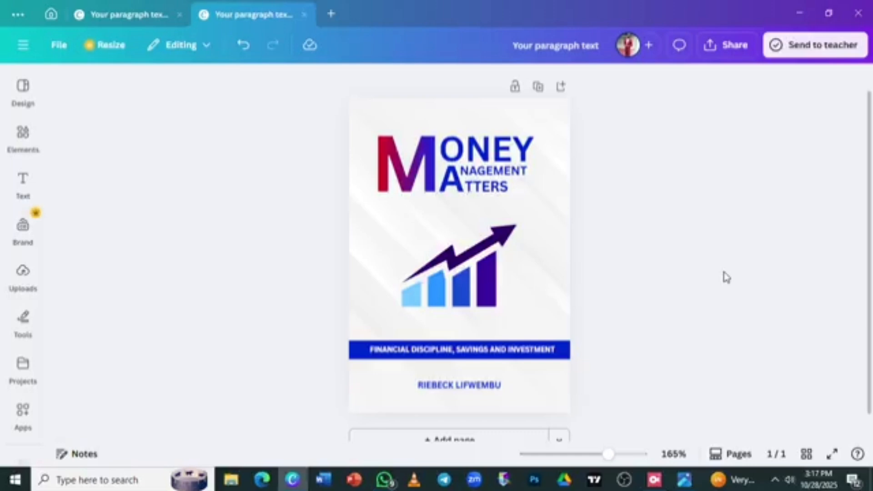
{"action": "scroll", "coordinate": [726, 277], "scroll_direction": "down", "scroll_amount": 4}
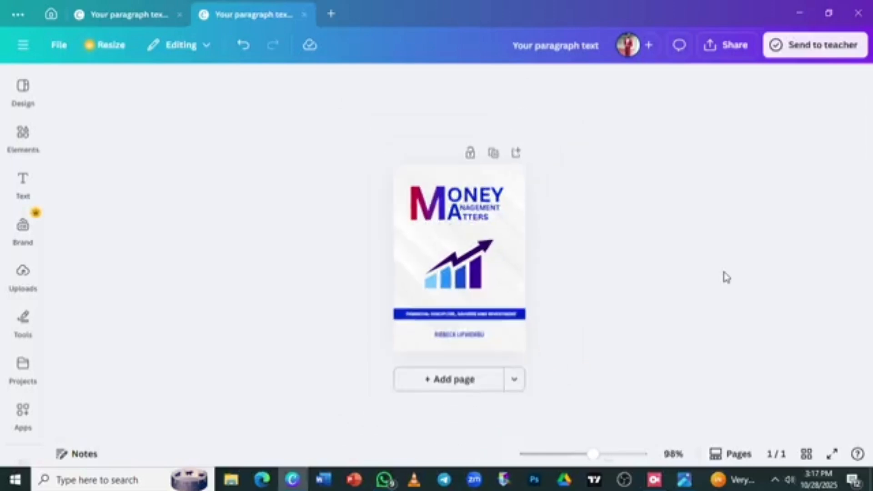
{"action": "scroll", "coordinate": [726, 277], "scroll_direction": "up", "scroll_amount": 2}
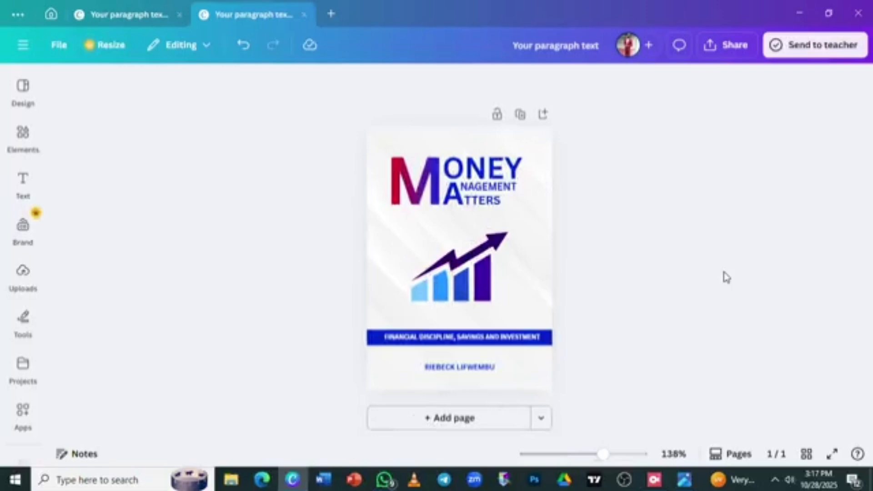
{"action": "left_click", "coordinate": [458, 278]}
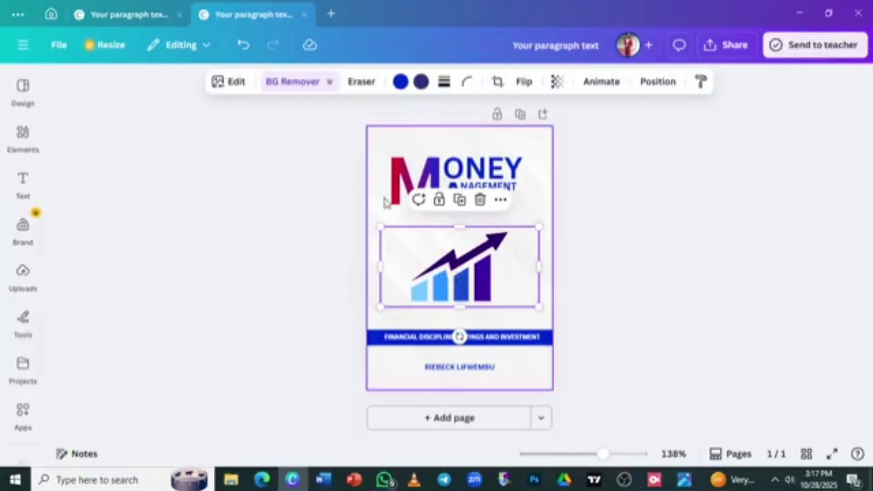
{"action": "left_click_drag", "start_coordinate": [379, 224], "coordinate": [349, 210]}
{"action": "mouse_move", "coordinate": [458, 249]}
{"action": "left_mouse_down"}
{"action": "mouse_move", "coordinate": [481, 253]}
{"action": "mouse_move", "coordinate": [465, 252]}
{"action": "left_mouse_up"}
{"action": "left_click", "coordinate": [724, 270]}
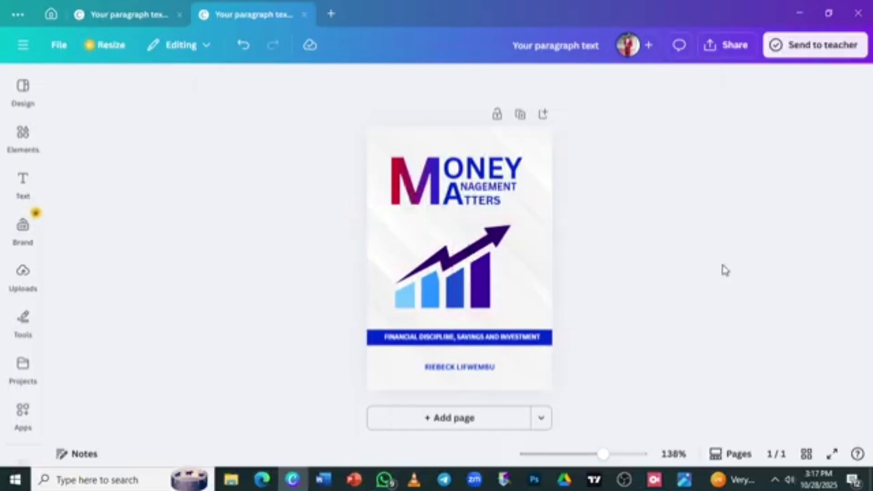
{"action": "left_click", "coordinate": [829, 456]}
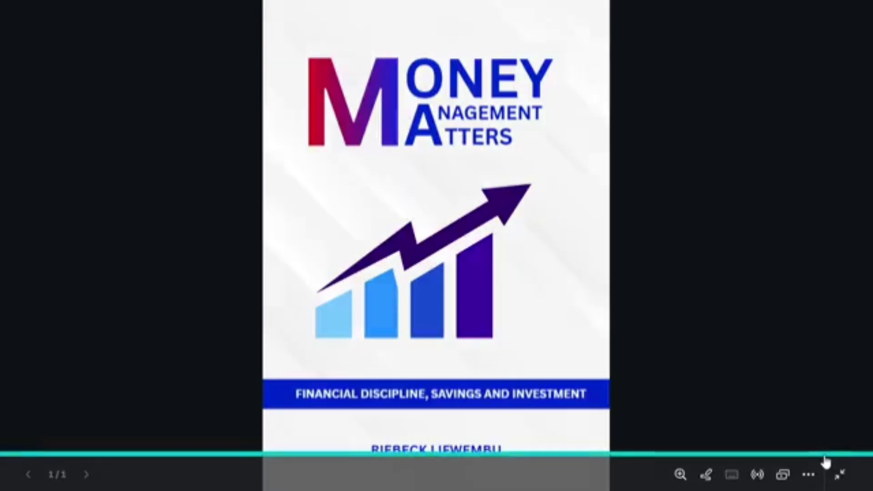
{"action": "left_click", "coordinate": [664, 296]}
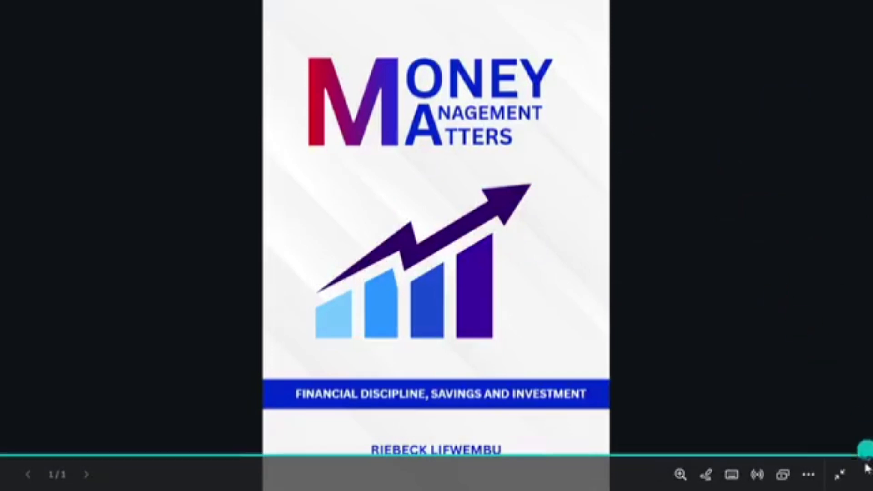
{"action": "left_click", "coordinate": [840, 475]}
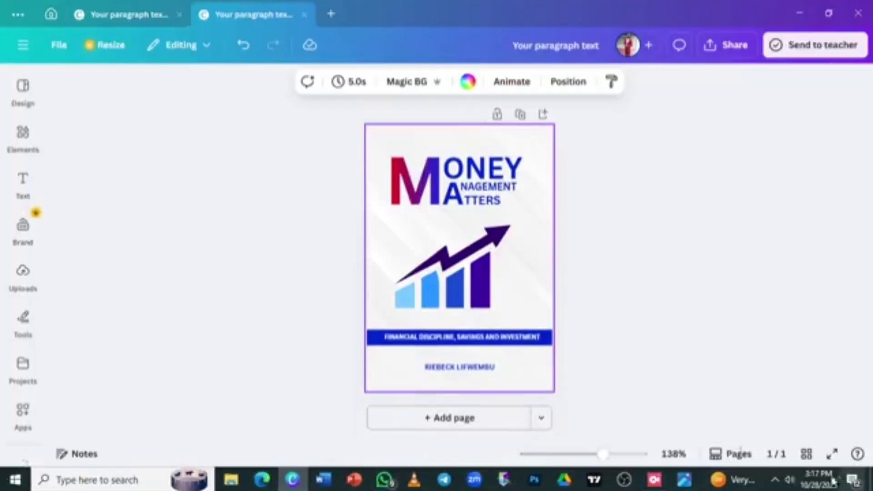
Download the cover through Share > Download with PNG as the file type
{"action": "left_click", "coordinate": [715, 47]}
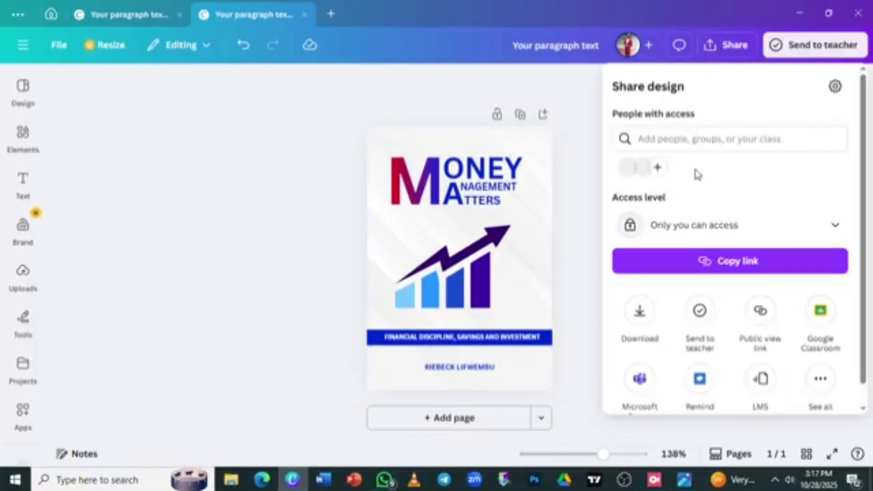
{"action": "left_click", "coordinate": [637, 316]}
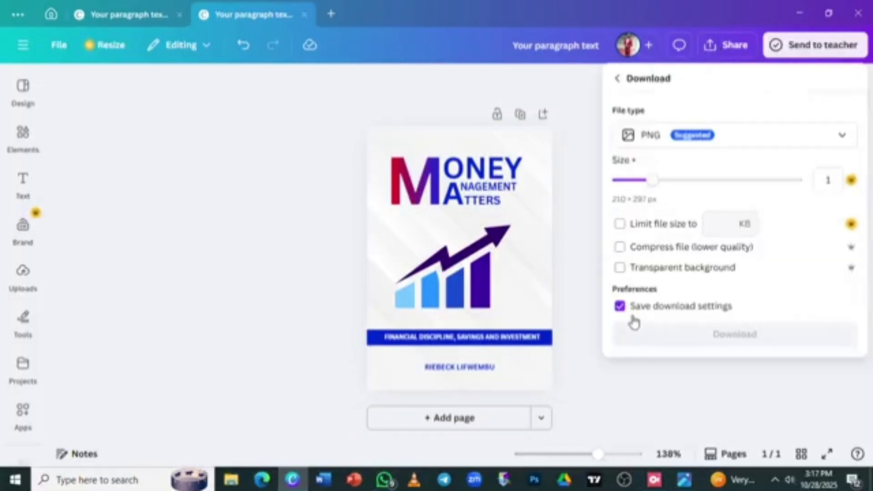
{"action": "left_click", "coordinate": [840, 137]}
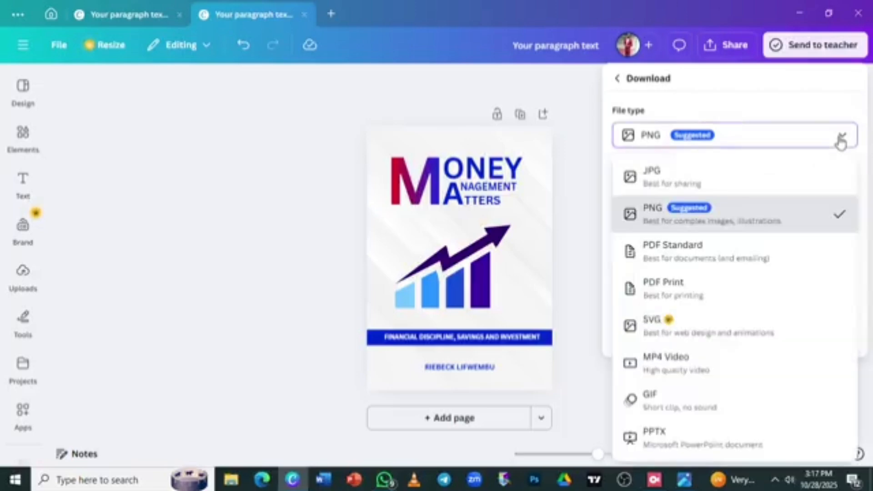
{"action": "left_click", "coordinate": [761, 207]}
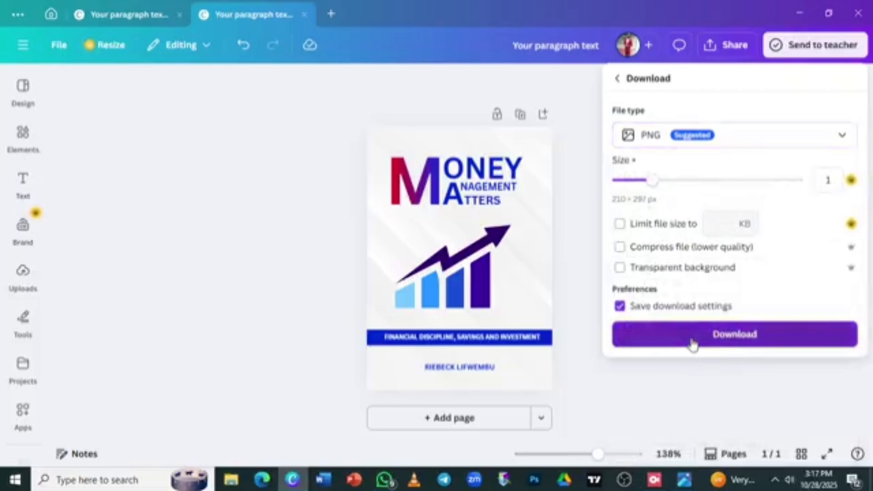
{"action": "left_click", "coordinate": [692, 344]}
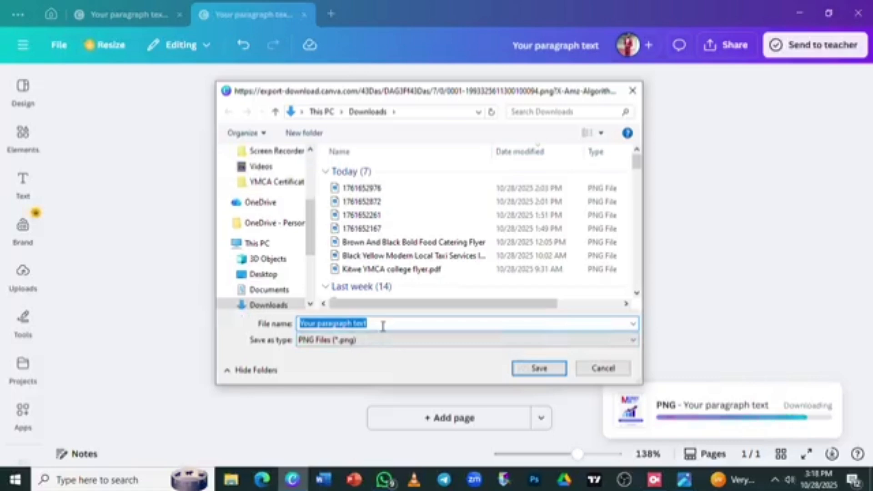
Save the PNG under a file name beginning 'MONEY MANAGEMEN'
{"action": "key", "text": "BackSpace"}
{"action": "type", "text": "I"}
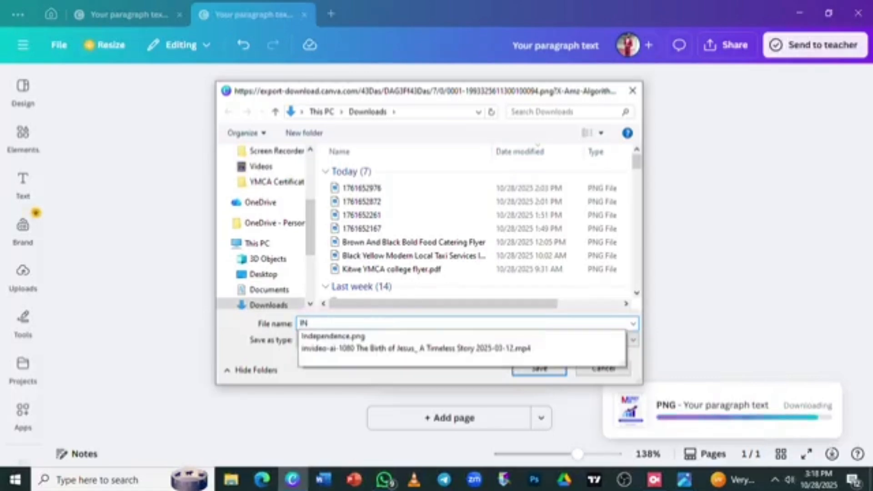
{"action": "type", "text": "N"}
{"action": "key", "text": "BackSpace"}
{"action": "key", "text": "BackSpace"}
{"action": "type", "text": "M"}
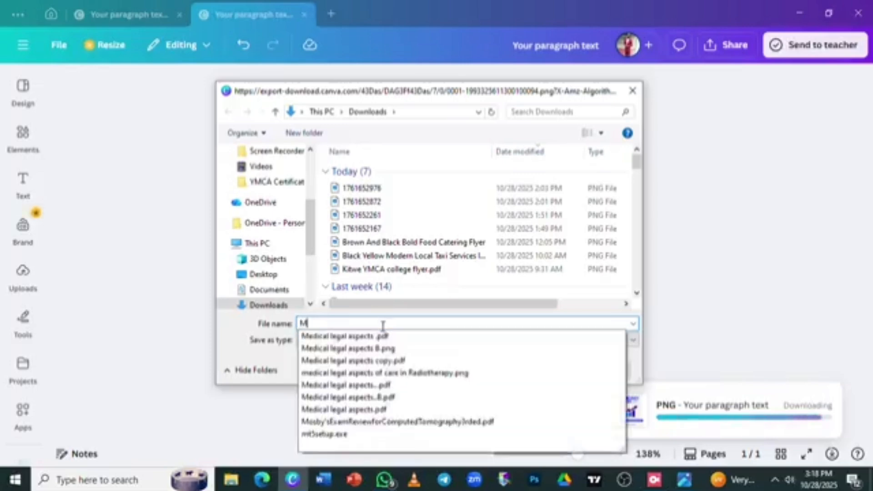
{"action": "type", "text": "ONEY INV"}
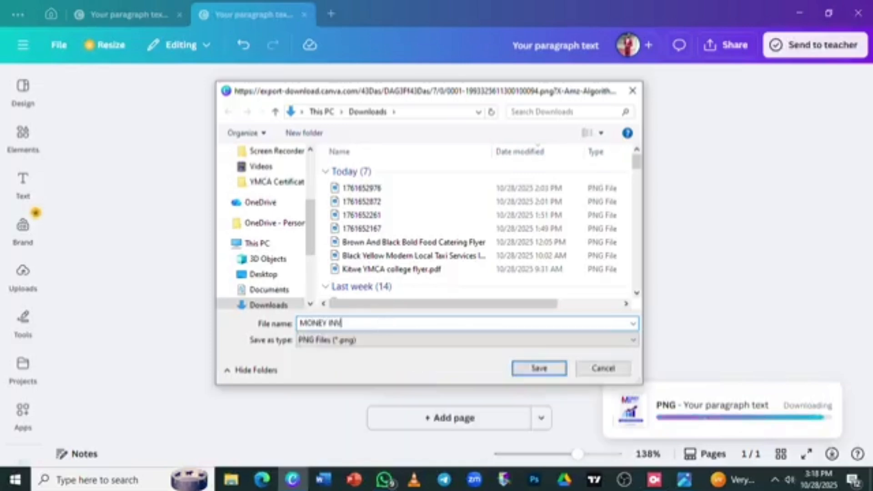
{"action": "type", "text": "ESTMENT M"}
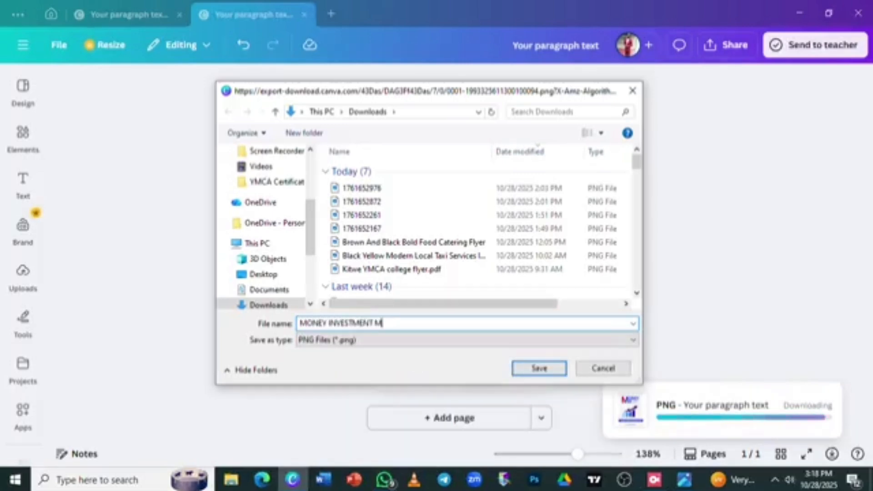
{"action": "type", "text": "A"}
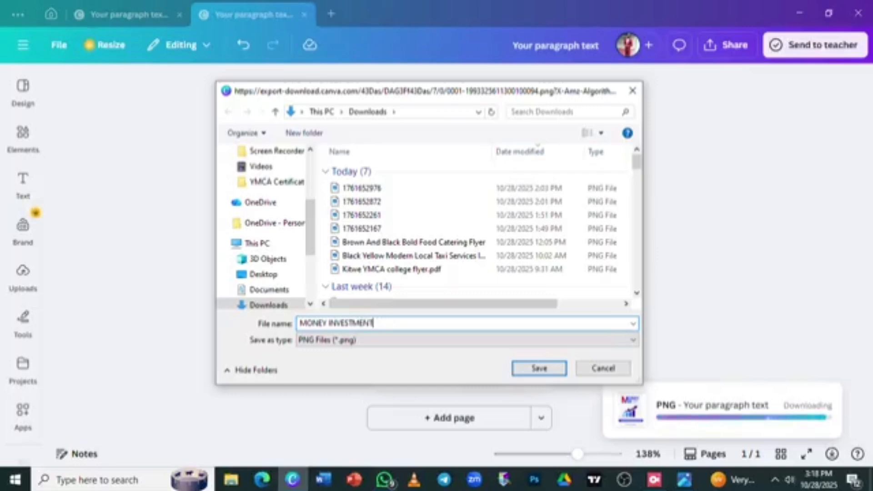
{"action": "key", "text": "BackSpace"}
{"action": "key", "text": "BackSpace"}
{"action": "key", "text": "BackSpace"}
{"action": "key", "text": "BackSpace"}
{"action": "key", "text": "BackSpace"}
{"action": "key", "text": "BackSpace"}
{"action": "key", "text": "BackSpace"}
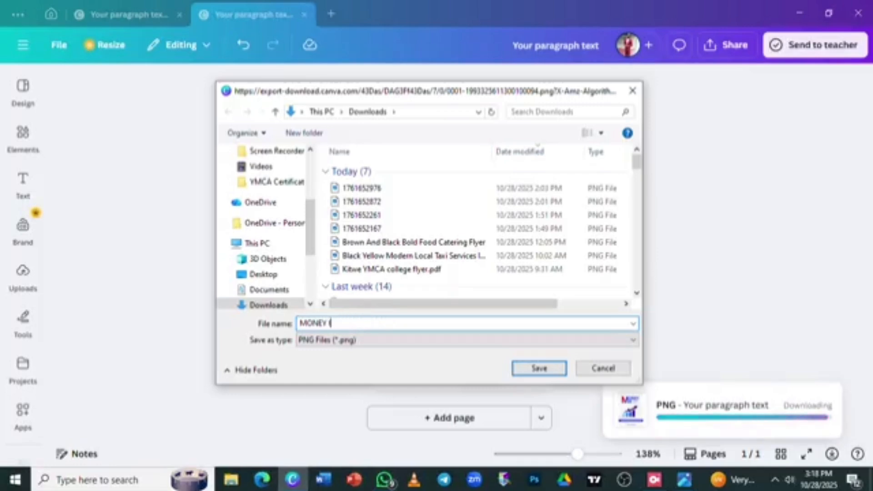
{"action": "type", "text": "MAMAN"}
{"action": "key", "text": "BackSpace"}
{"action": "key", "text": "BackSpace"}
{"action": "key", "text": "BackSpace"}
{"action": "key", "text": "BackSpace"}
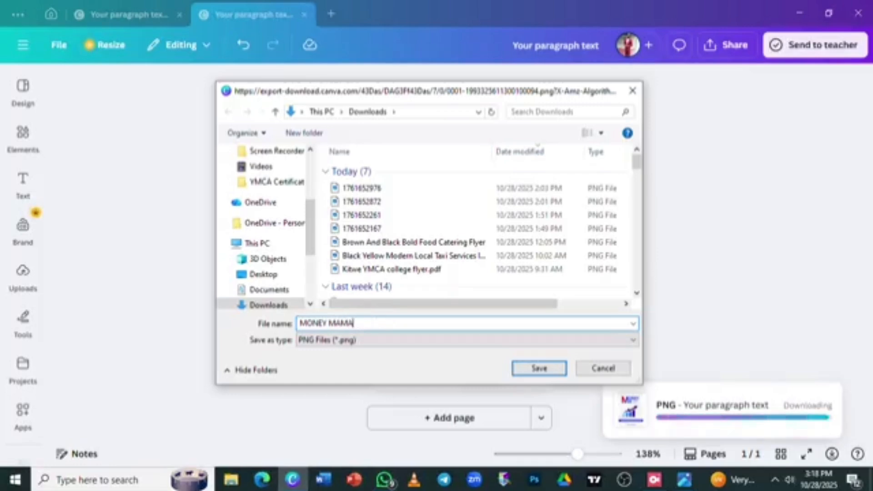
{"action": "type", "text": "ANAGEMEN"}
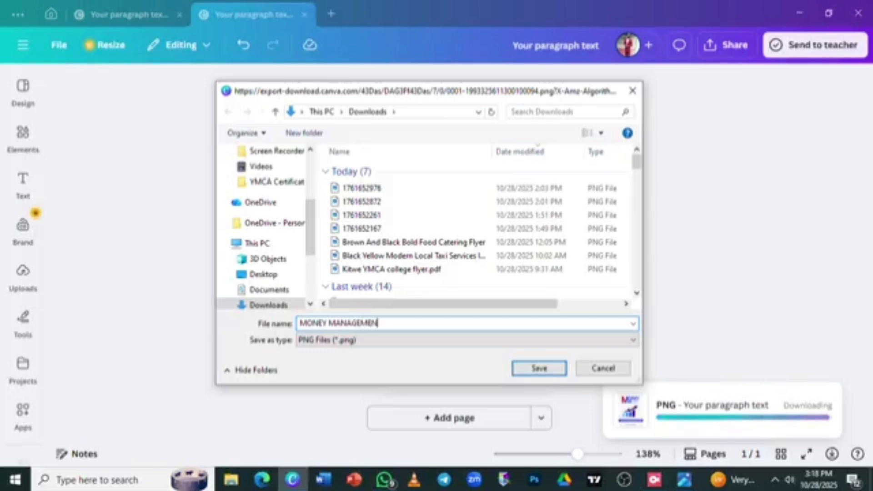
{"action": "type", "text": "T"}
{"action": "key", "text": "Return"}
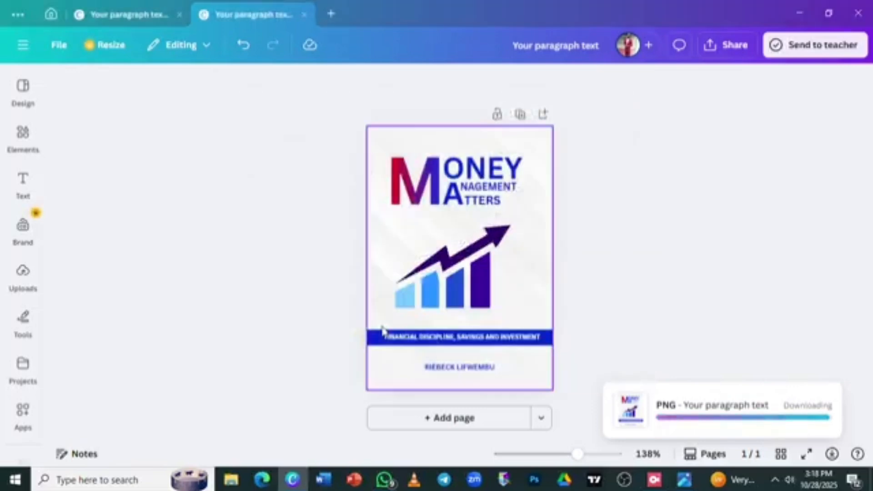
{"action": "scroll", "coordinate": [646, 308], "scroll_direction": "up", "scroll_amount": 1}
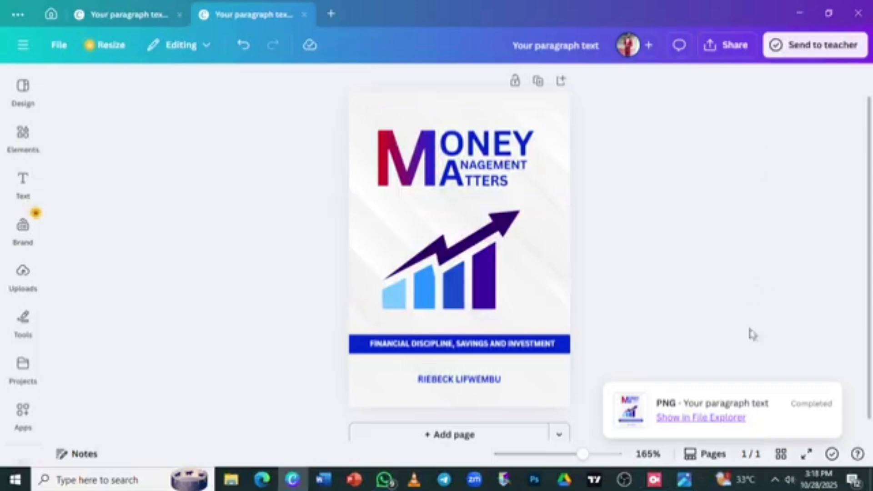
Reveal the downloaded MONEY MANAGEMENT.png in the Downloads folder and open it in the photo viewer
{"action": "left_click", "coordinate": [686, 418]}
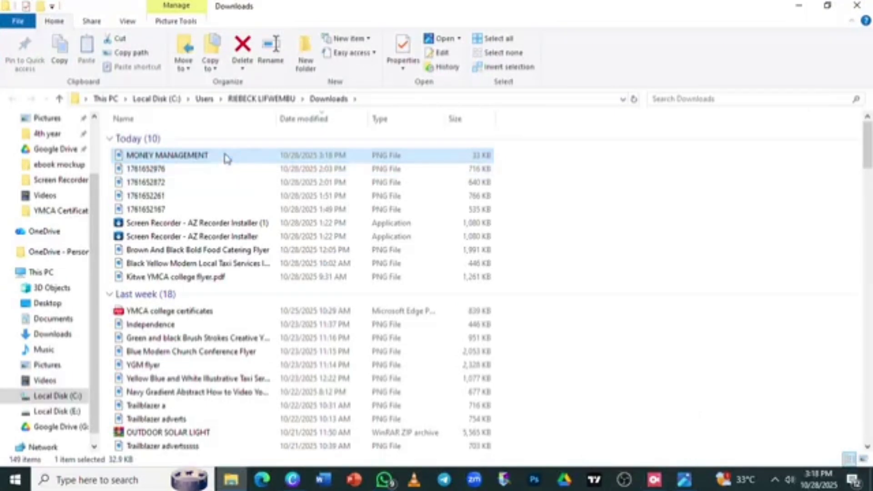
{"action": "double_click", "coordinate": [191, 155]}
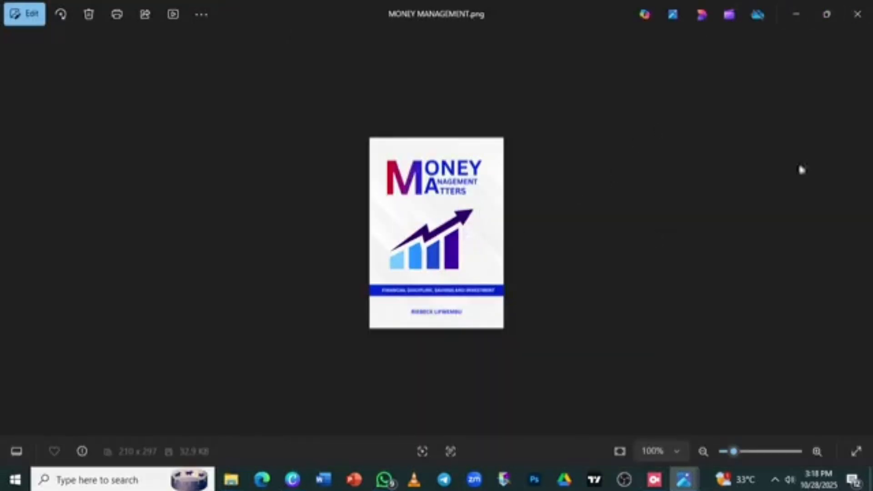
{"action": "mouse_move", "coordinate": [734, 452]}
{"action": "left_mouse_down"}
{"action": "mouse_move", "coordinate": [752, 457]}
{"action": "mouse_move", "coordinate": [743, 455]}
{"action": "left_mouse_up"}
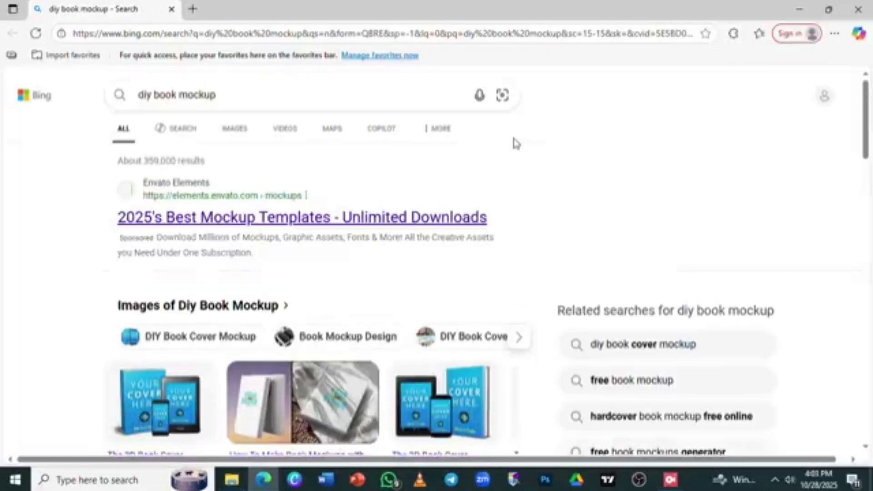
Open the 'The 3D Book Cover Creator You'll Love to Use' result from diybookcovers.com
{"action": "scroll", "coordinate": [663, 257], "scroll_direction": "down", "scroll_amount": 10}
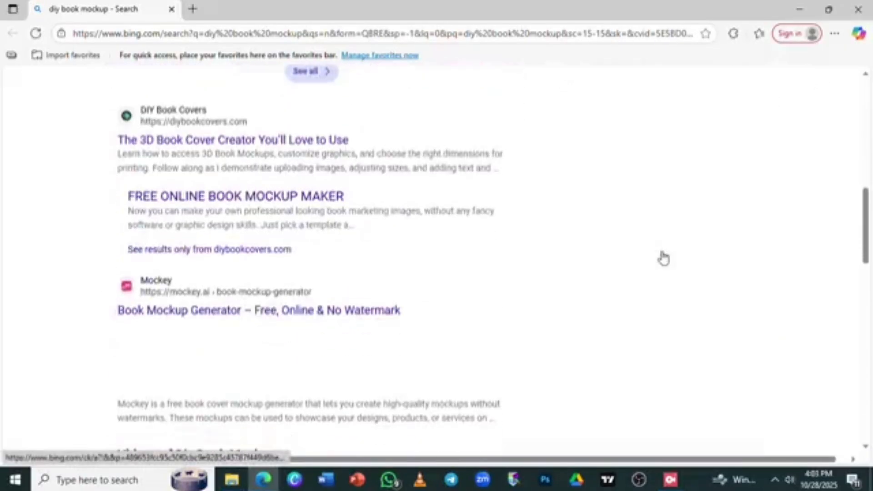
{"action": "left_click", "coordinate": [187, 141]}
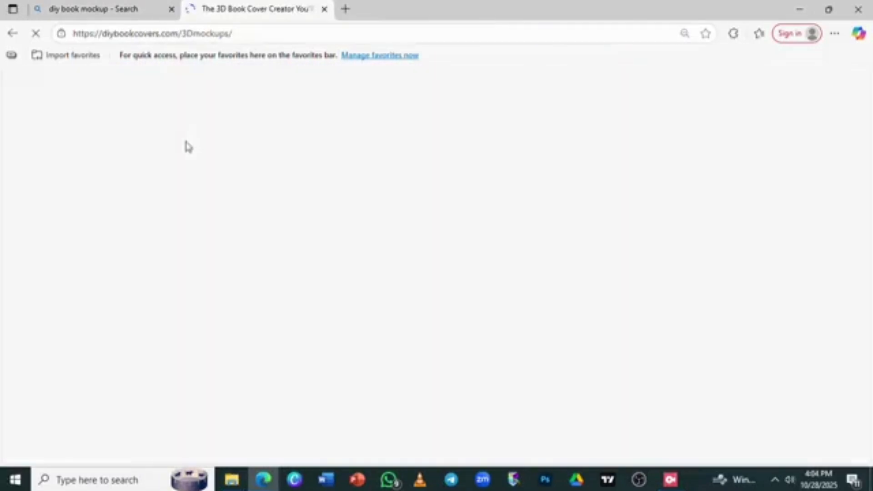
Enlarge the page, look over the mockup template grid, and continue with Next
{"action": "key", "text": "ctrl+plus"}
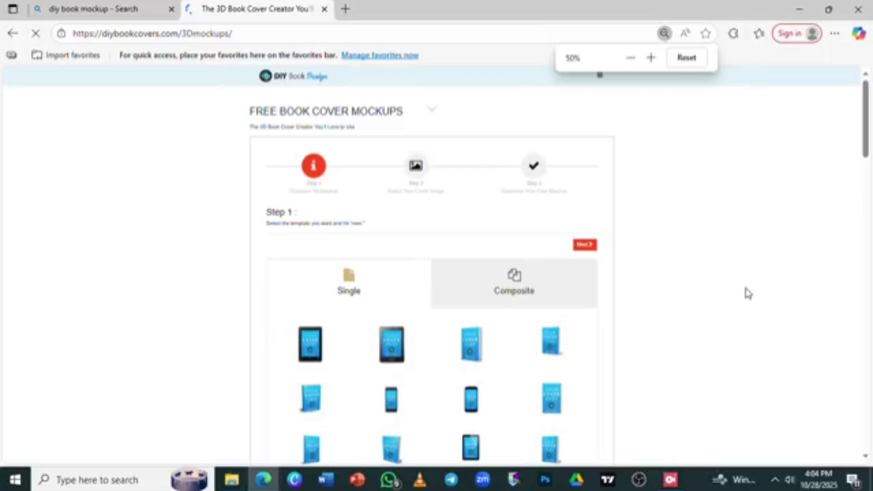
{"action": "scroll", "coordinate": [380, 200], "scroll_direction": "down", "scroll_amount": 5}
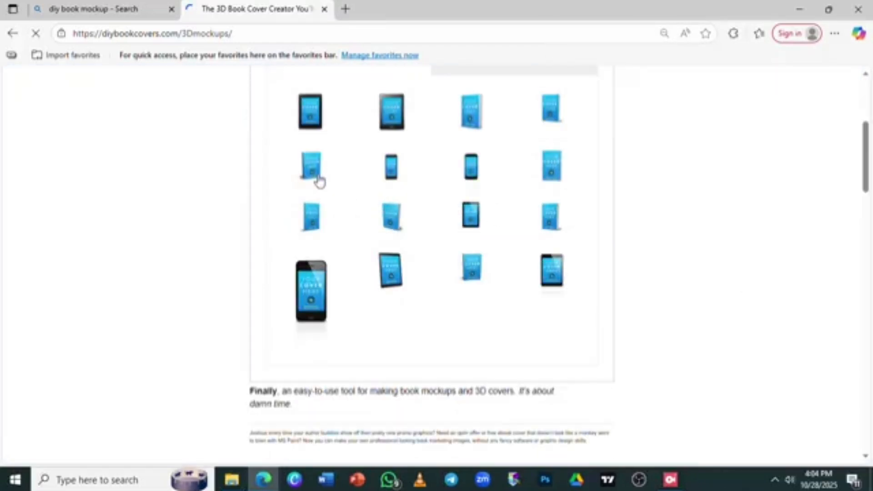
{"action": "scroll", "coordinate": [702, 214], "scroll_direction": "up", "scroll_amount": 2}
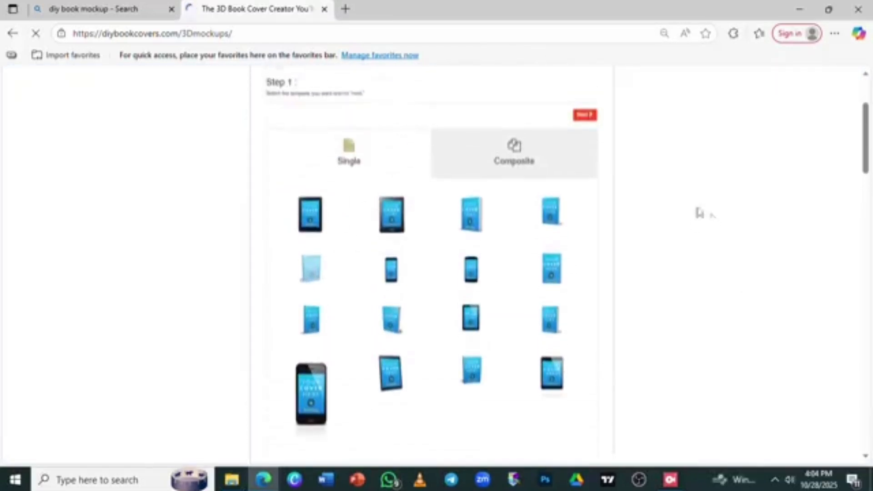
{"action": "left_click", "coordinate": [586, 116]}
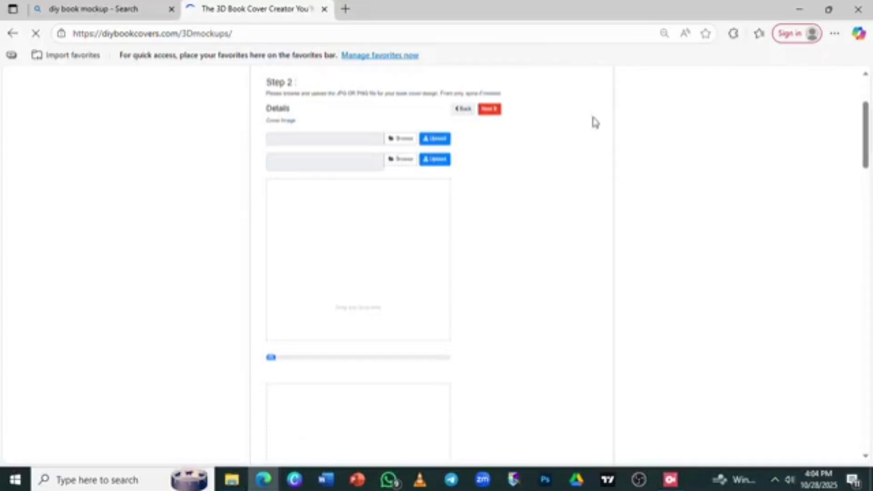
Choose MONEY MANAGEMENT.png for the first cover image field and upload it
{"action": "key", "text": "ctrl+plus"}
{"action": "key", "text": "ctrl+plus"}
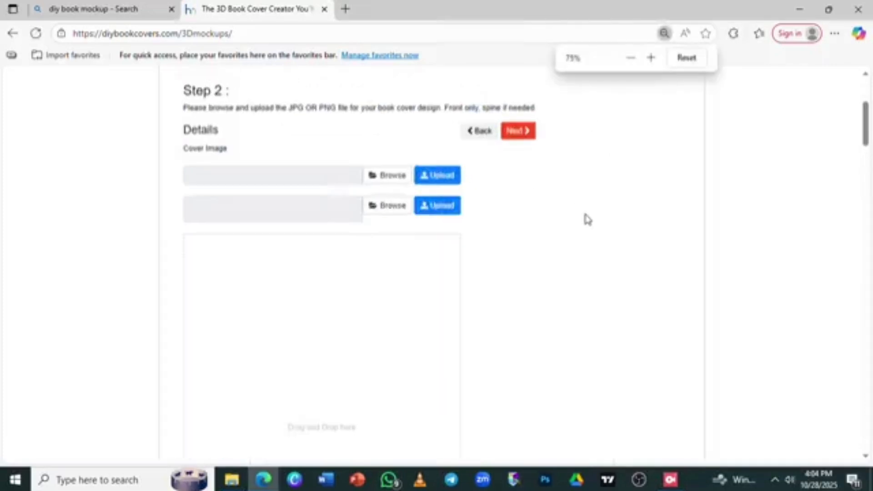
{"action": "left_click", "coordinate": [396, 178]}
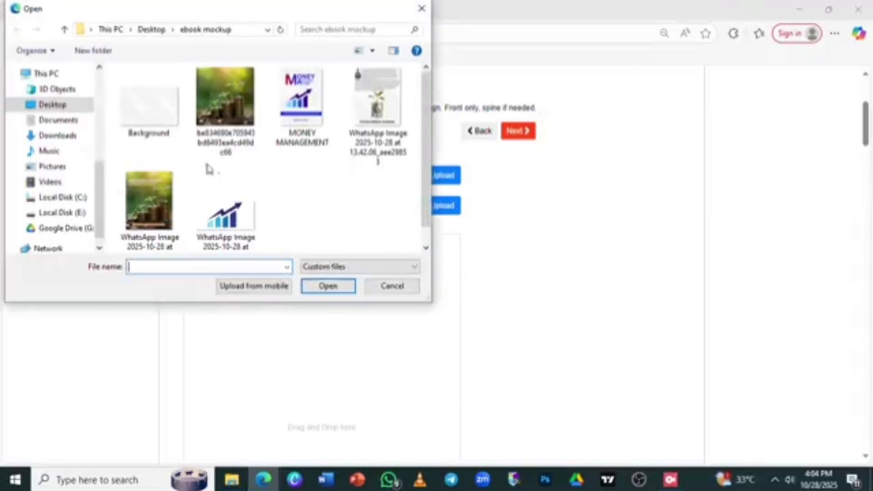
{"action": "left_click", "coordinate": [321, 80]}
{"action": "left_click", "coordinate": [329, 288]}
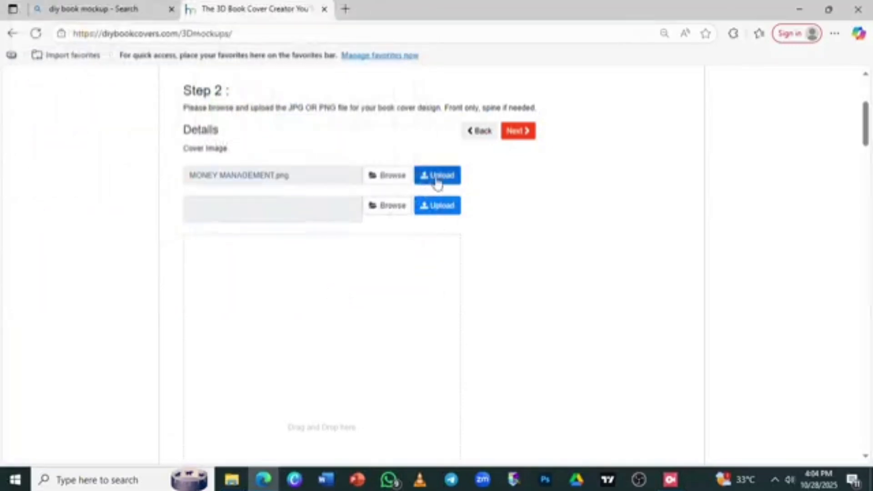
{"action": "left_click", "coordinate": [386, 208]}
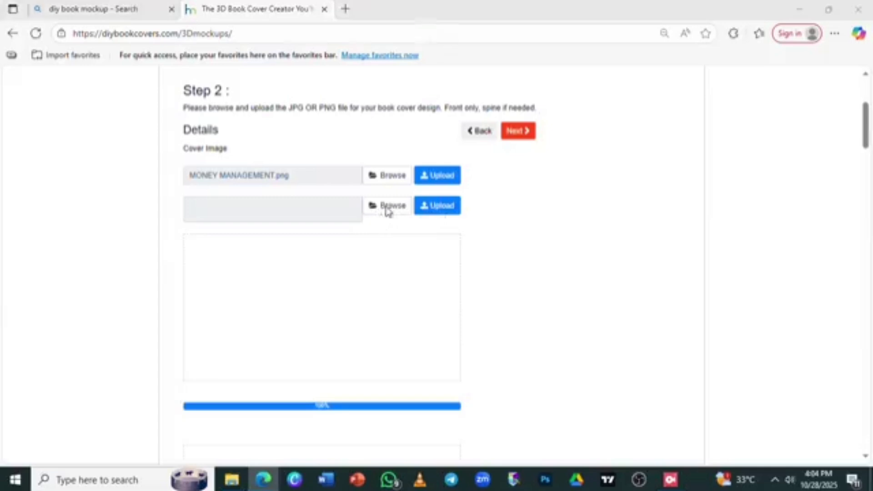
Load MONEY MANAGEMENT.png into the second cover field and review the cover preview
{"action": "left_click", "coordinate": [291, 127]}
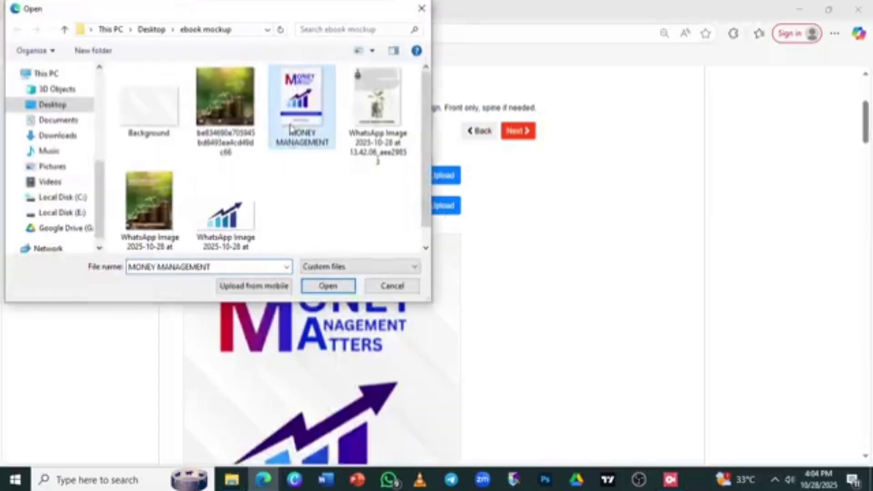
{"action": "left_click", "coordinate": [328, 287]}
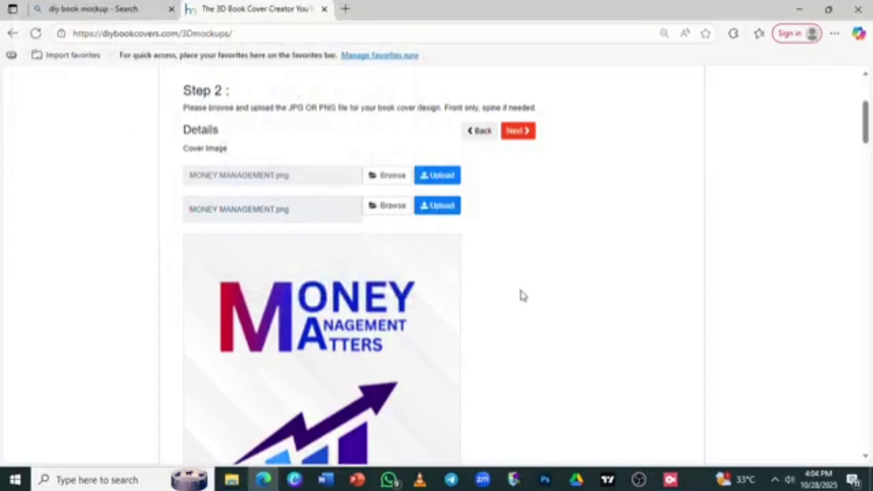
{"action": "key", "text": "ctrl+minus"}
{"action": "scroll", "coordinate": [519, 285], "scroll_direction": "down", "scroll_amount": 5}
{"action": "scroll", "coordinate": [520, 286], "scroll_direction": "down", "scroll_amount": 4}
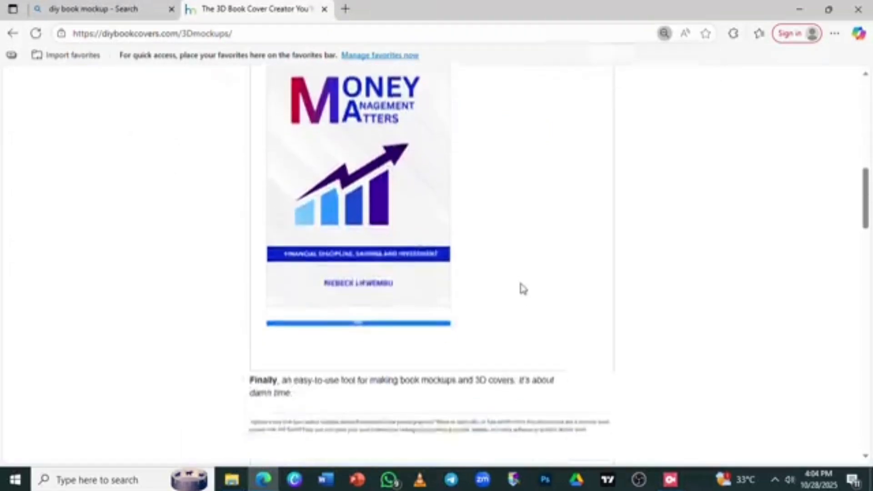
{"action": "scroll", "coordinate": [524, 178], "scroll_direction": "up", "scroll_amount": 4}
{"action": "scroll", "coordinate": [523, 178], "scroll_direction": "up", "scroll_amount": 8}
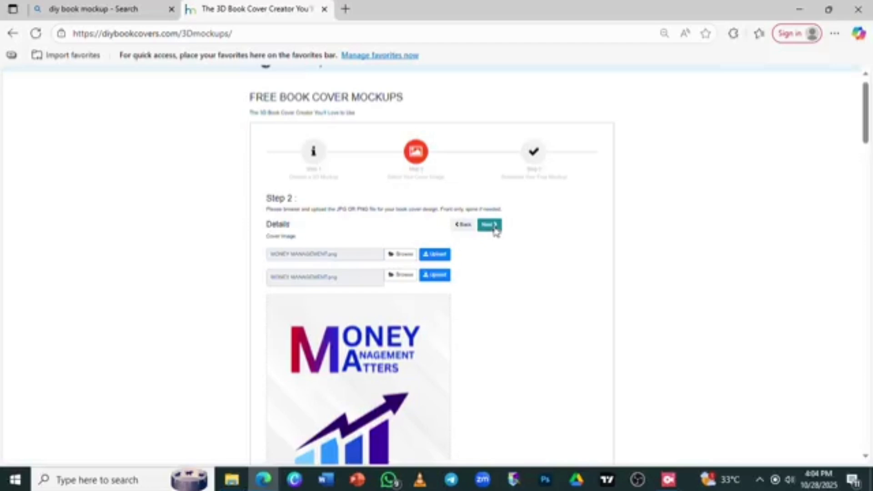
Advance to Step 3 and download the rendered 3D mockup as PNG (1761660296.png)
{"action": "left_click", "coordinate": [495, 227]}
{"action": "key", "text": "ctrl+plus"}
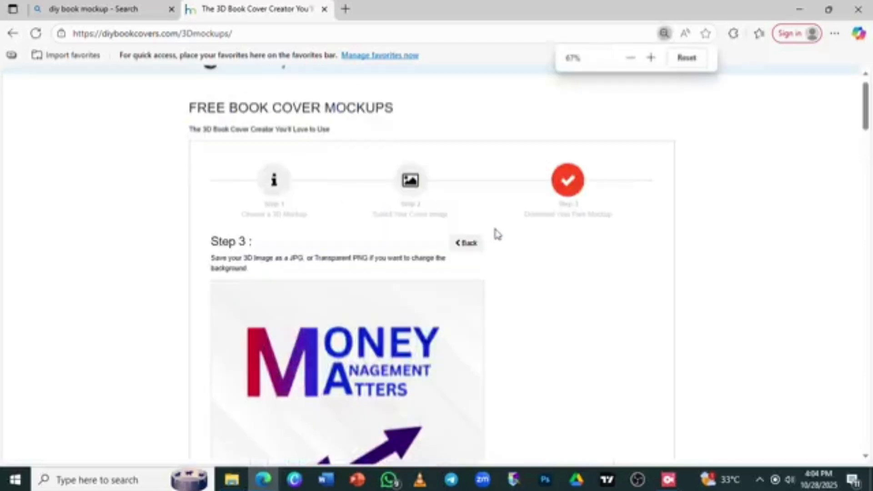
{"action": "scroll", "coordinate": [497, 233], "scroll_direction": "down", "scroll_amount": 10}
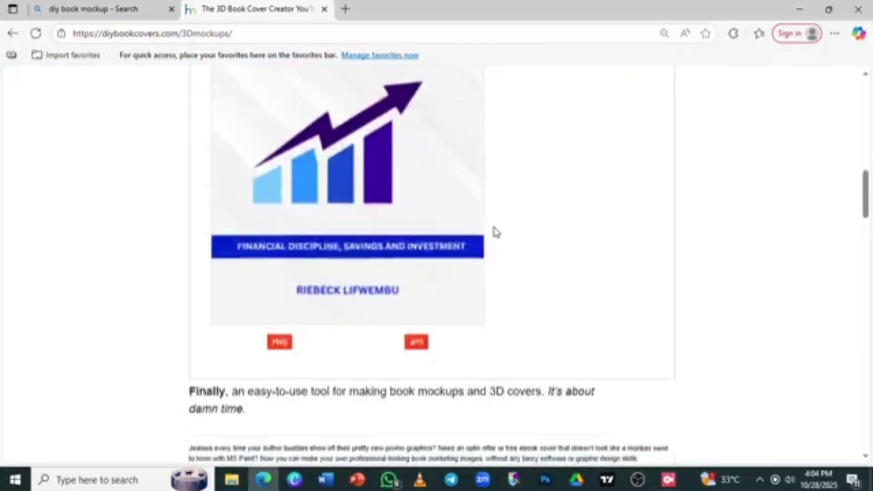
{"action": "scroll", "coordinate": [496, 232], "scroll_direction": "down", "scroll_amount": 2}
{"action": "scroll", "coordinate": [300, 233], "scroll_direction": "up", "scroll_amount": 1}
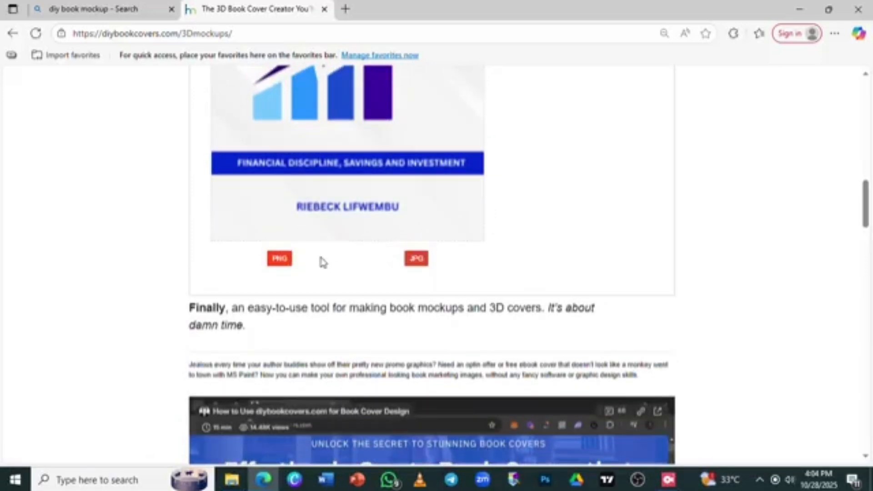
{"action": "left_click", "coordinate": [279, 258]}
{"action": "scroll", "coordinate": [280, 263], "scroll_direction": "down", "scroll_amount": 5}
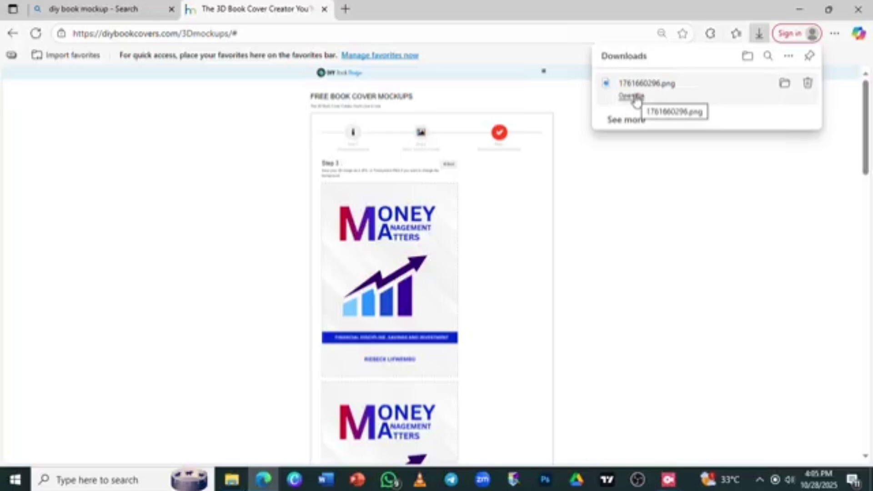
Open 1761660296.png from Edge's downloads list
{"action": "left_click", "coordinate": [636, 100]}
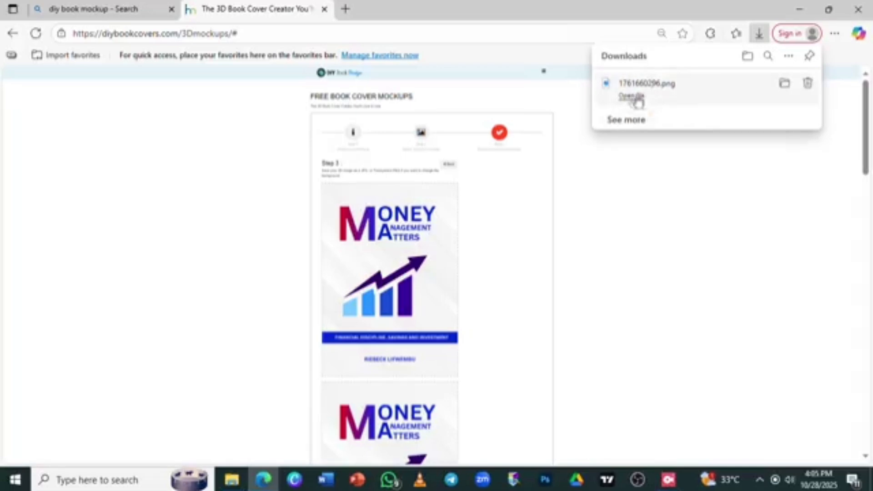
{"action": "left_click", "coordinate": [635, 98]}
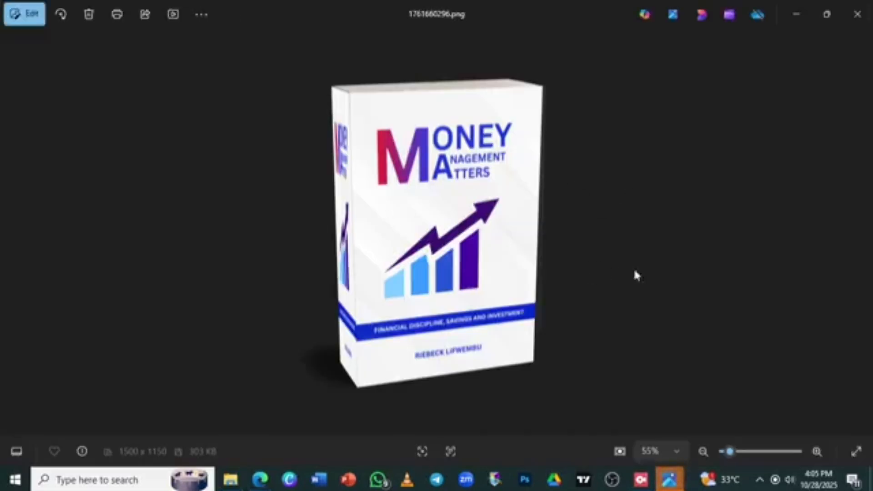
Zoom in slightly on the 1761660296.png 3D box mockup in Photos
{"action": "left_click", "coordinate": [816, 451]}
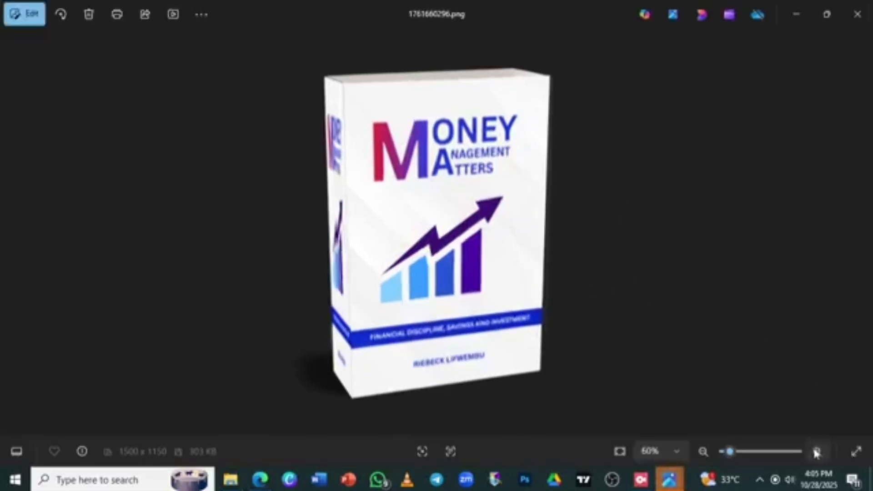